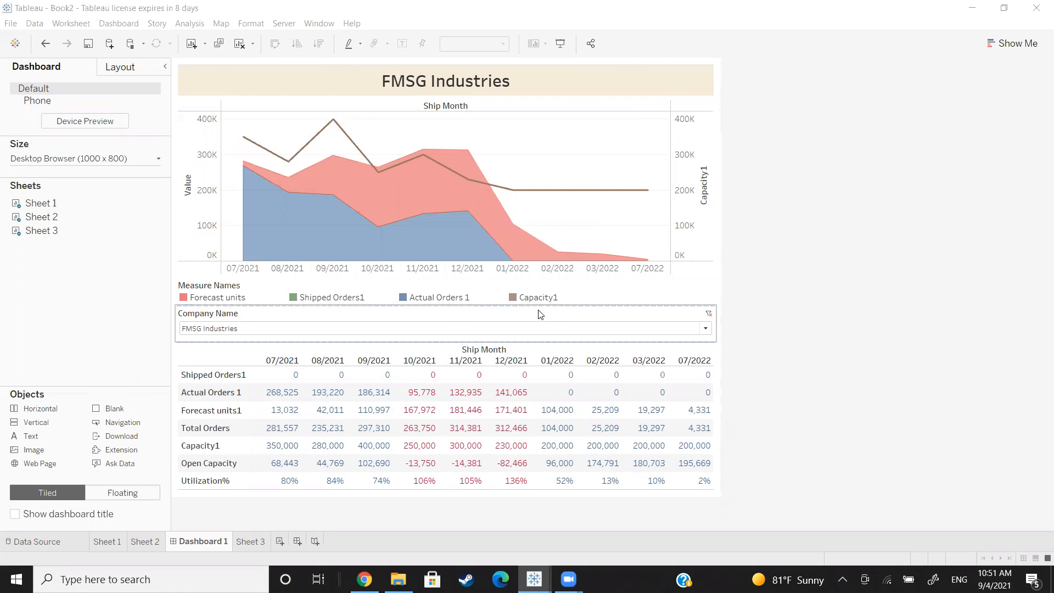
Step: In the Capacity Calculations workbook, examine how Orders ok relates to Capacity per facility ok, widening the latter's Unique Value column
mouse_move(527, 577)
click(482, 532)
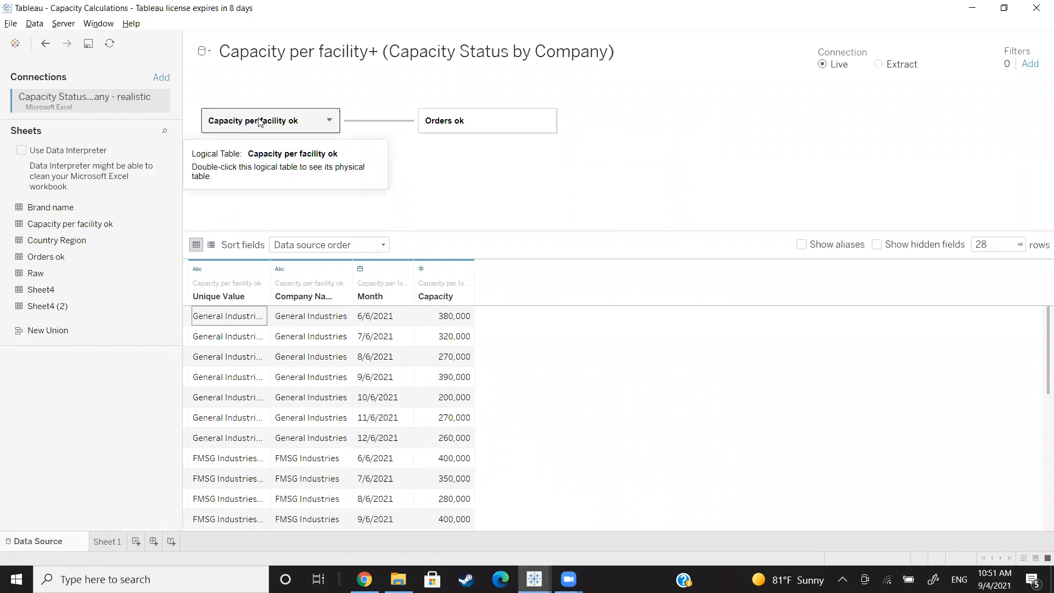
click(466, 124)
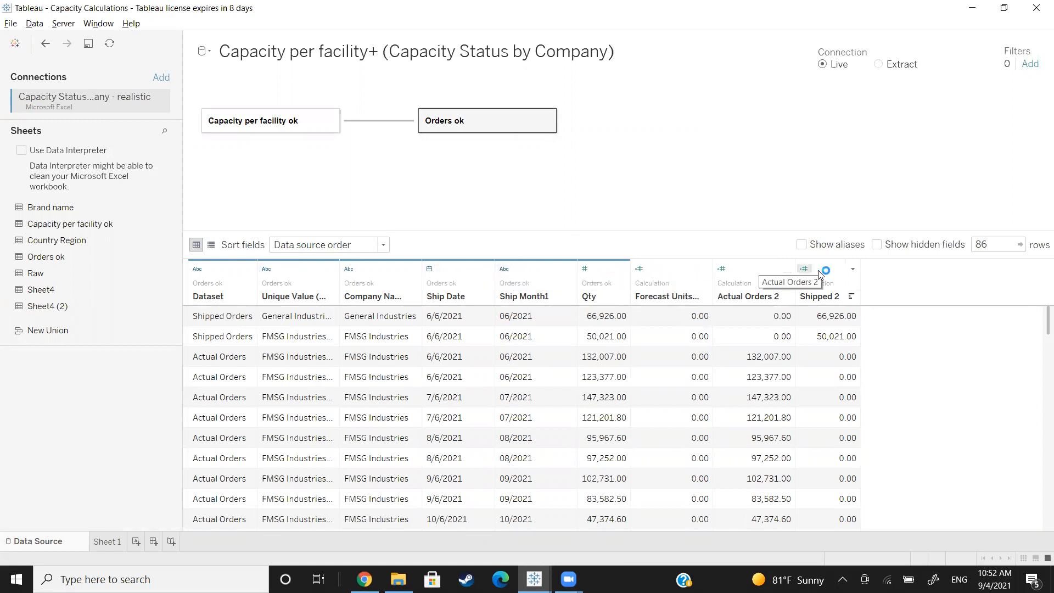
click(368, 122)
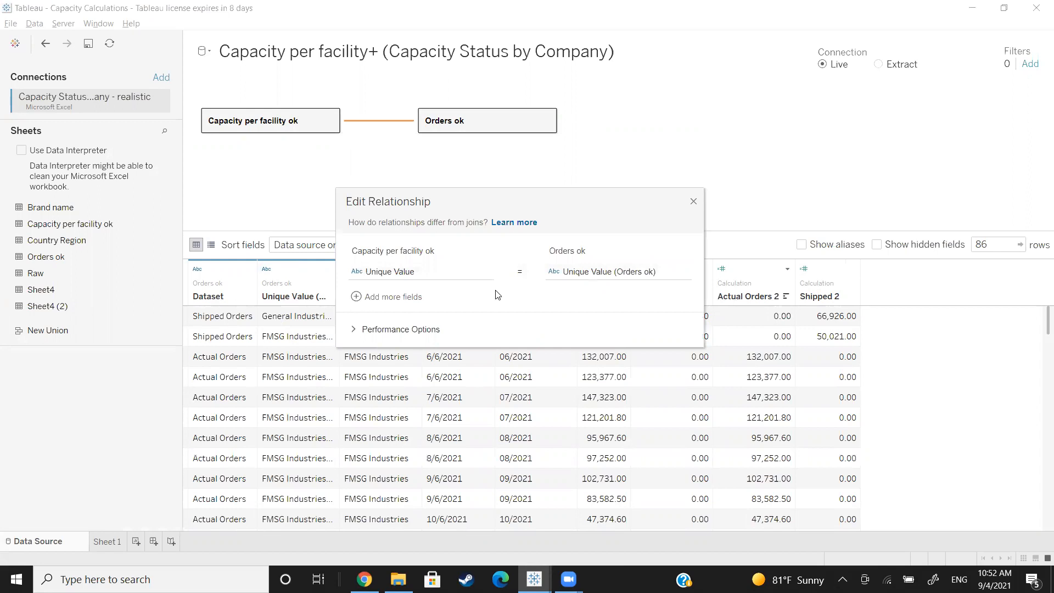
click(694, 202)
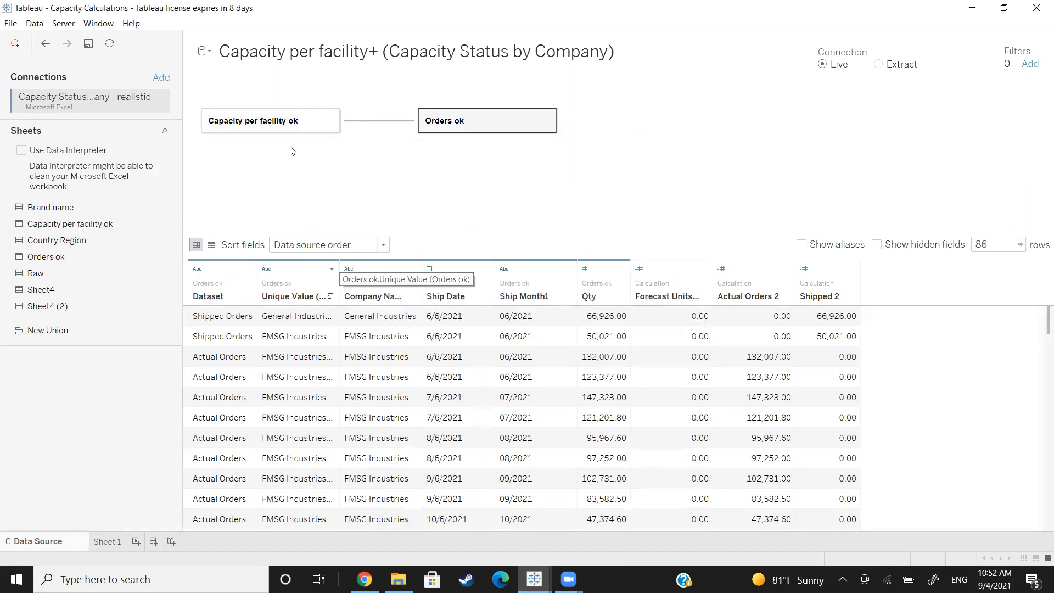
click(227, 119)
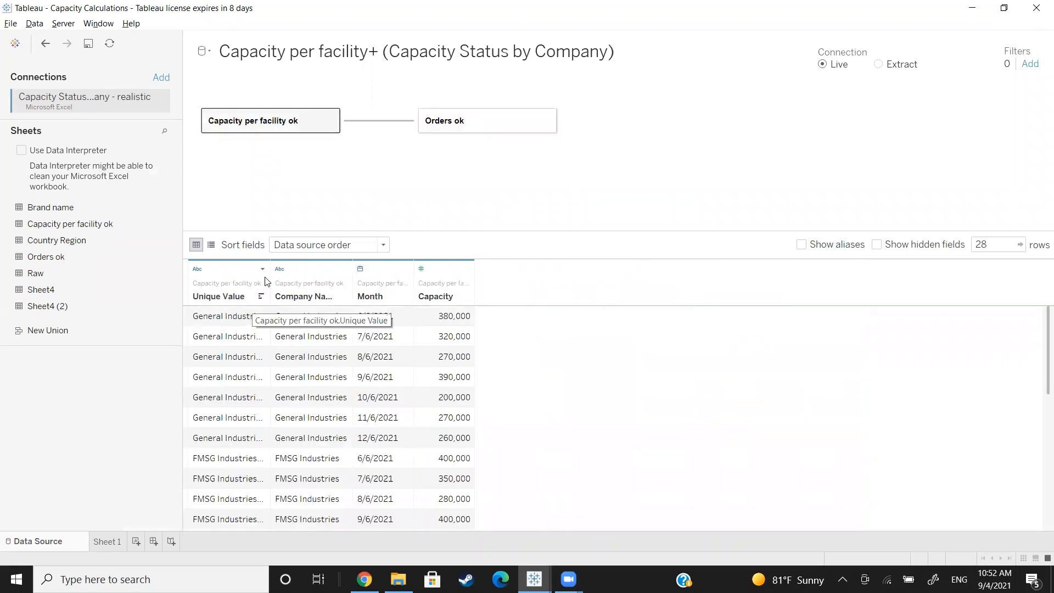
drag(270, 270, 354, 271)
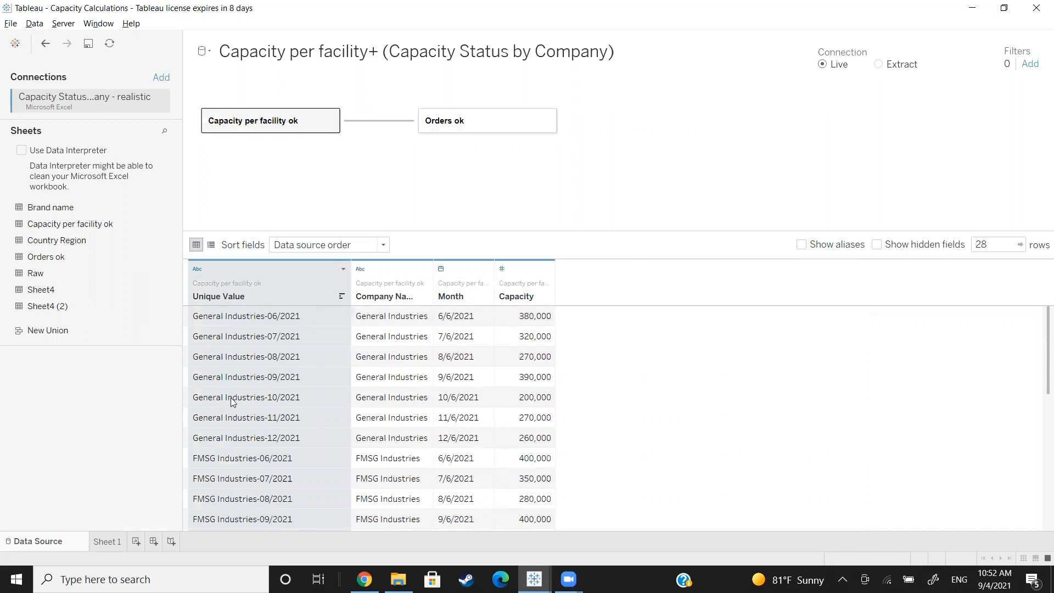
Step: On Sheet 1, place Ship Date in the columns by year and month, leaving out the quarter level
click(112, 541)
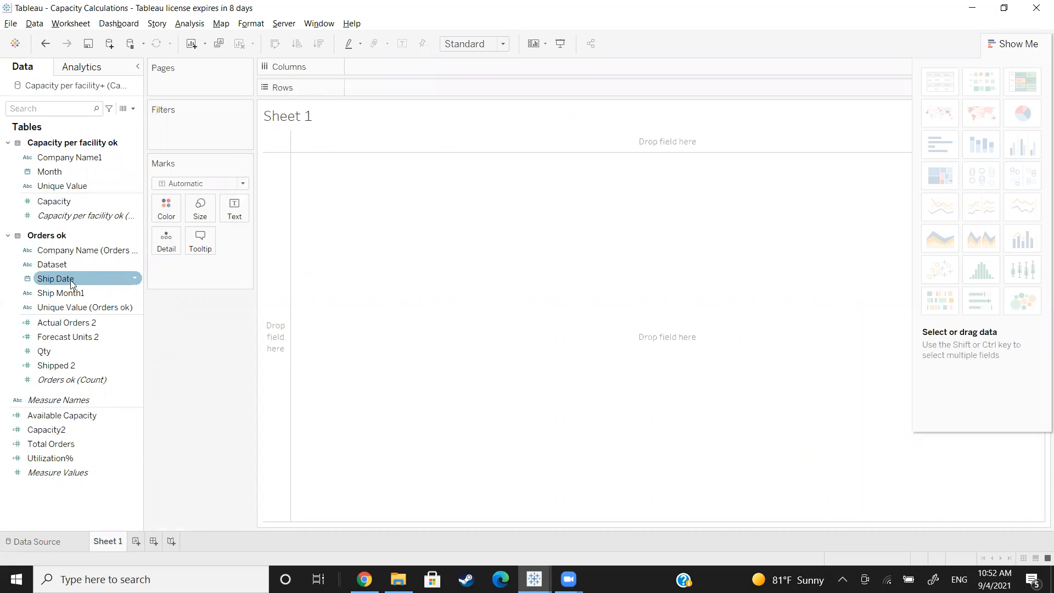
drag(72, 282, 362, 67)
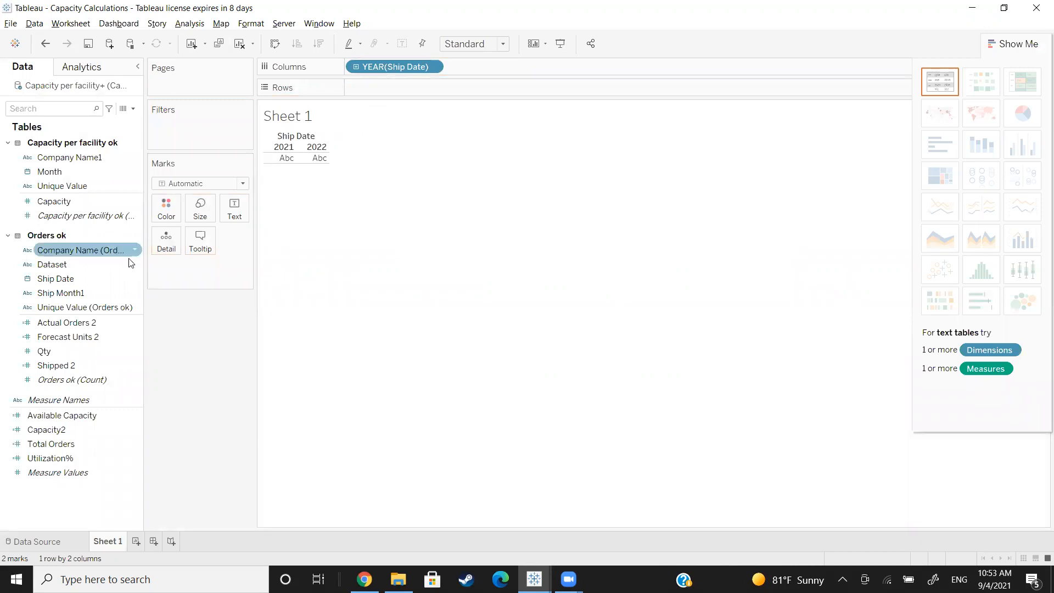
click(356, 66)
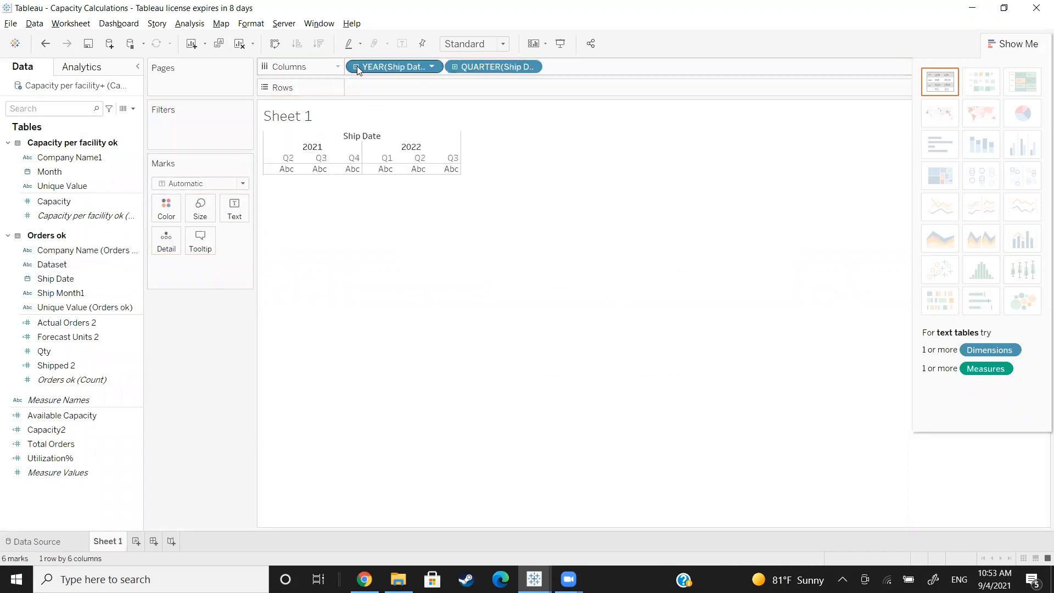
click(454, 67)
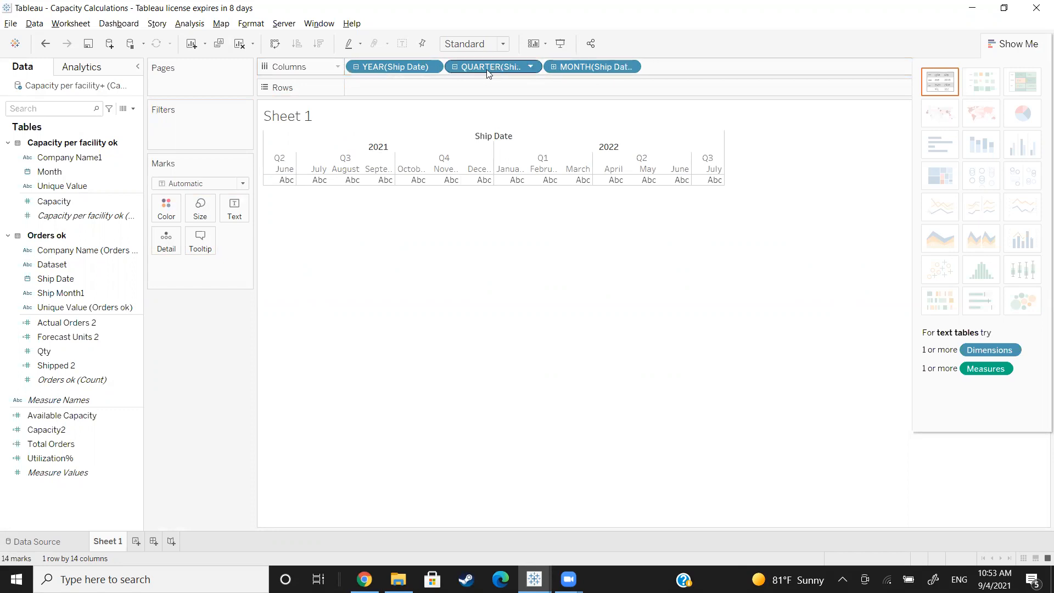
drag(486, 69, 75, 145)
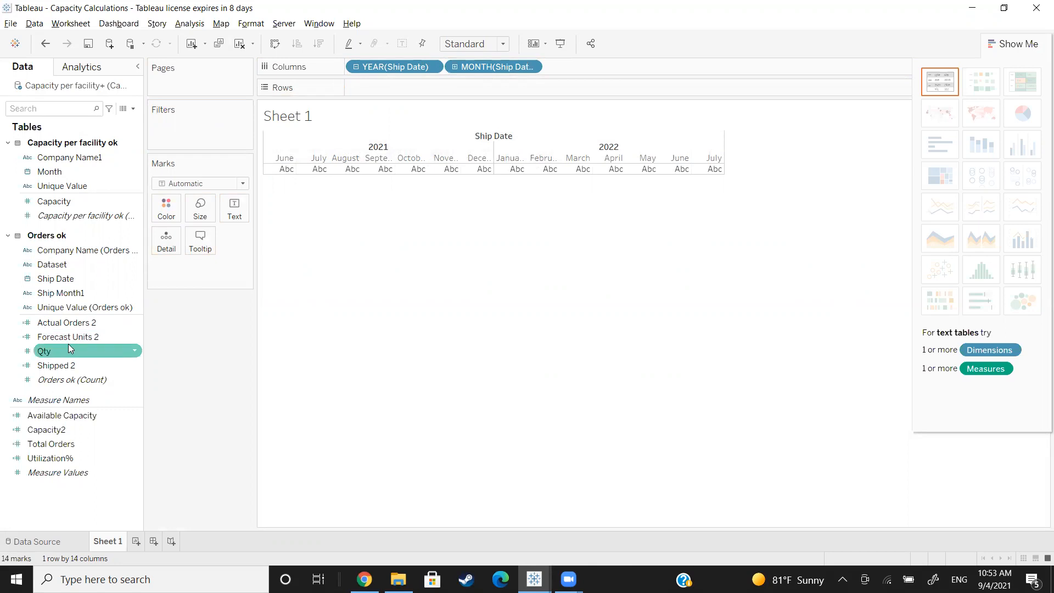
drag(63, 265, 265, 171)
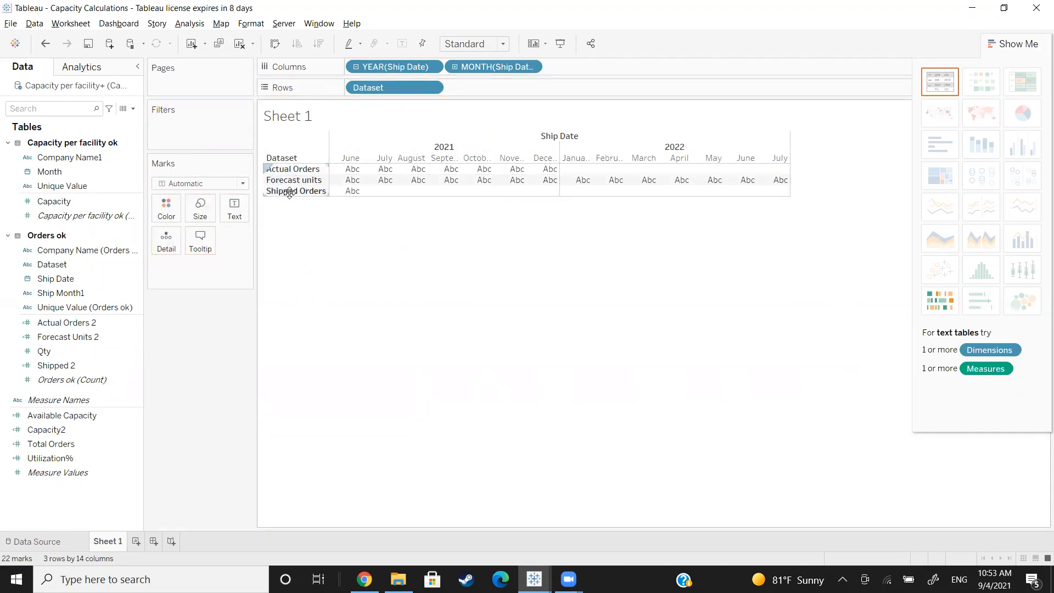
mouse_move(336, 181)
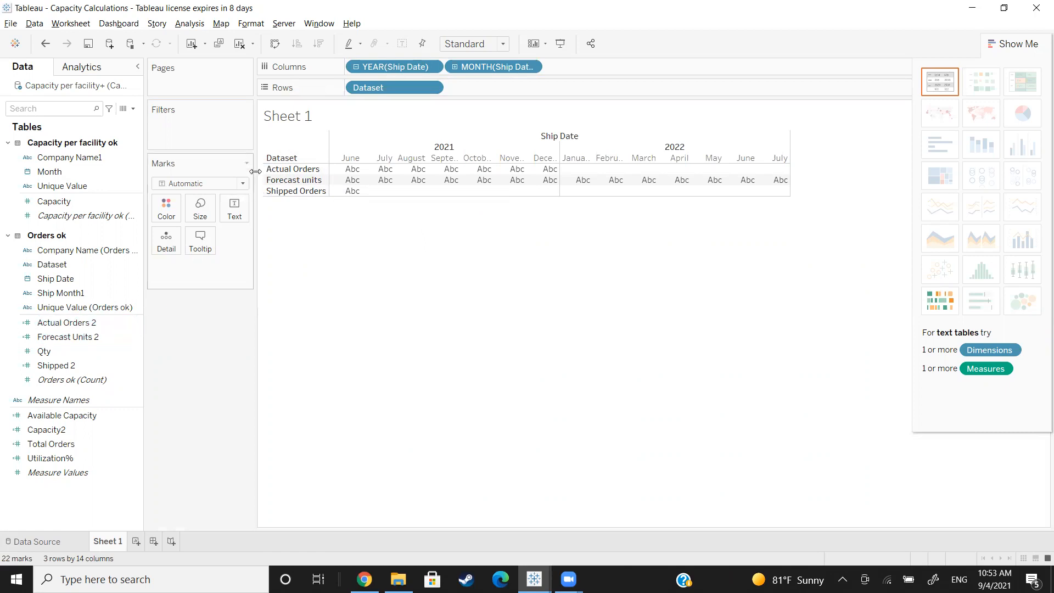
drag(359, 89, 92, 323)
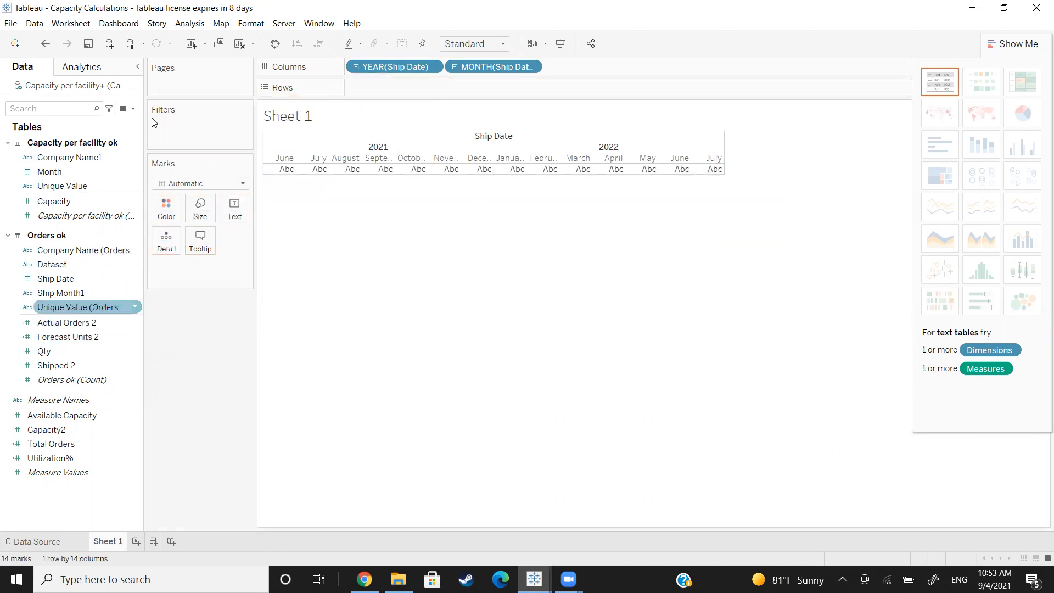
Step: Create a calculated field named Actual Orders and begin its formula with IF [Dataset] = " Actual
click(133, 109)
click(77, 117)
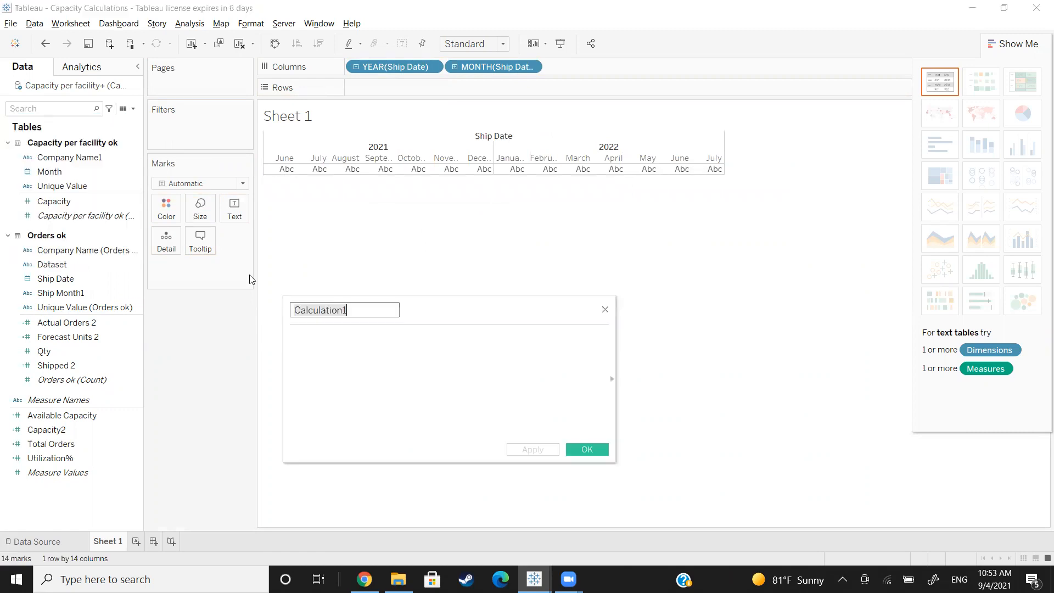
text(Actual Orders)
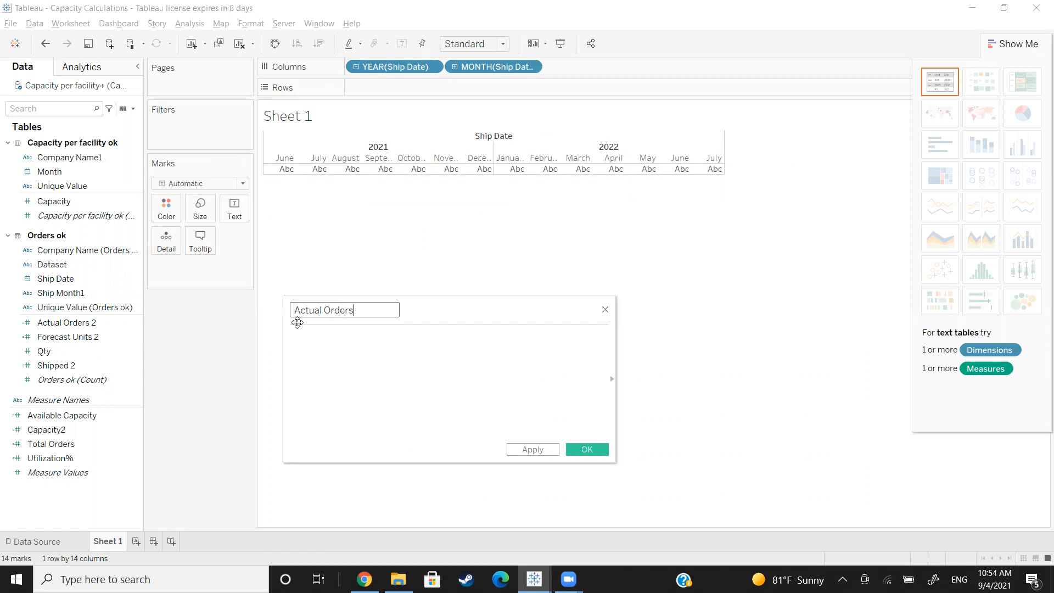
key(Tab)
text(if)
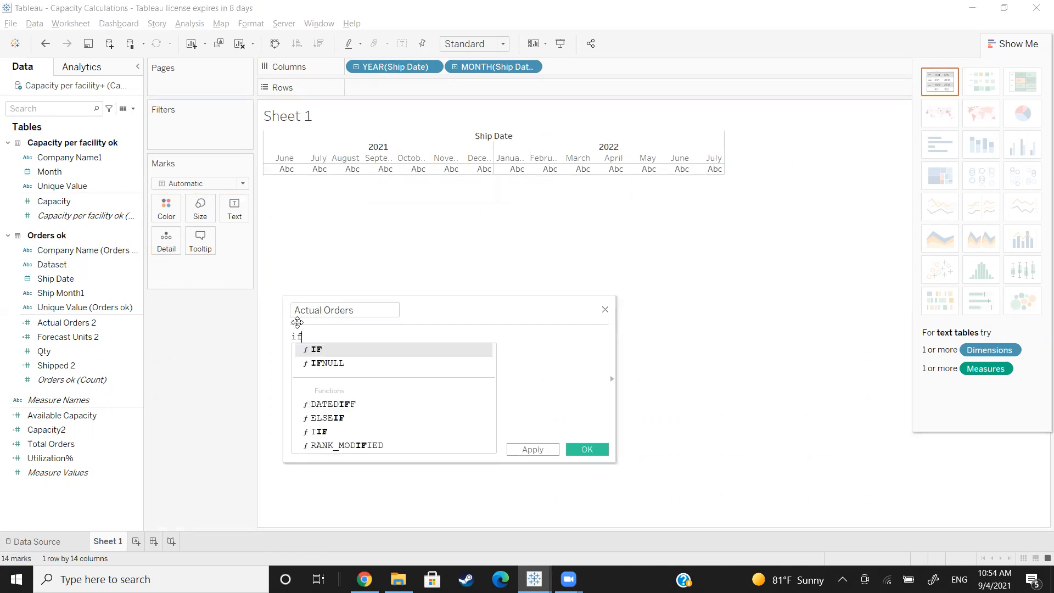
key(Return)
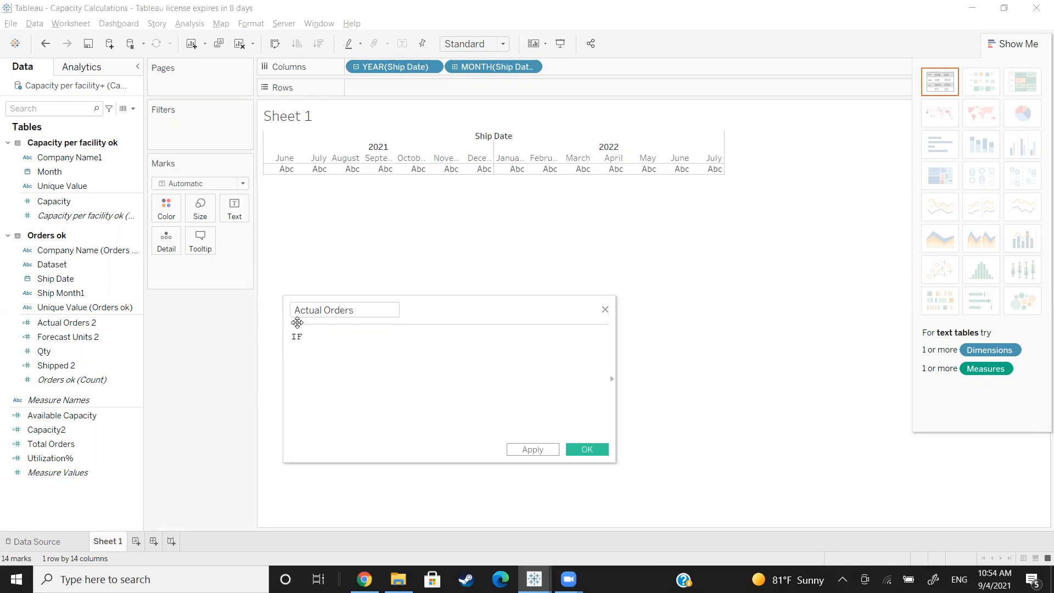
text([)
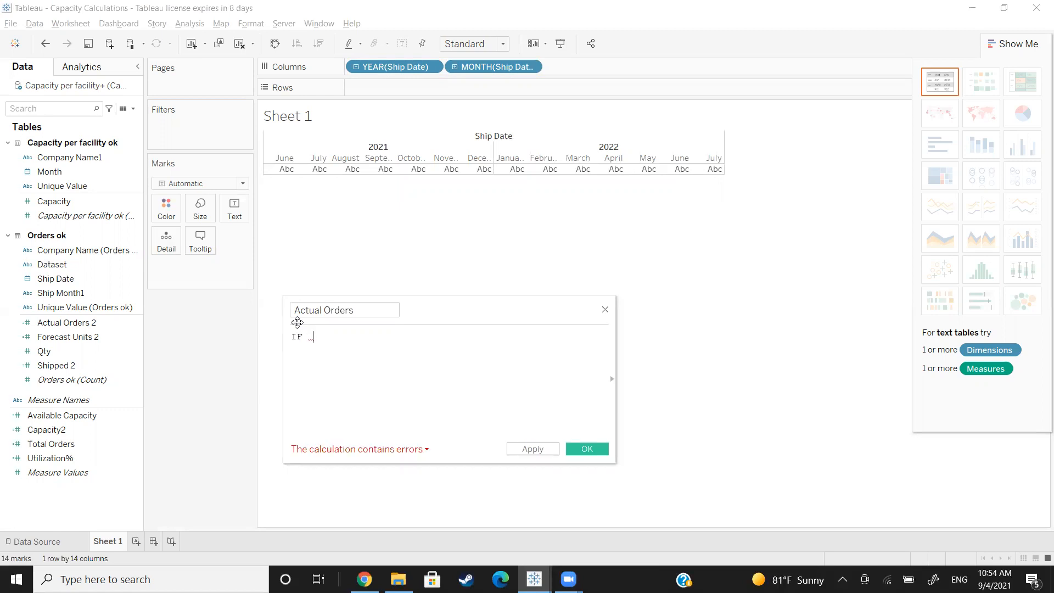
text(Data)
key(Return)
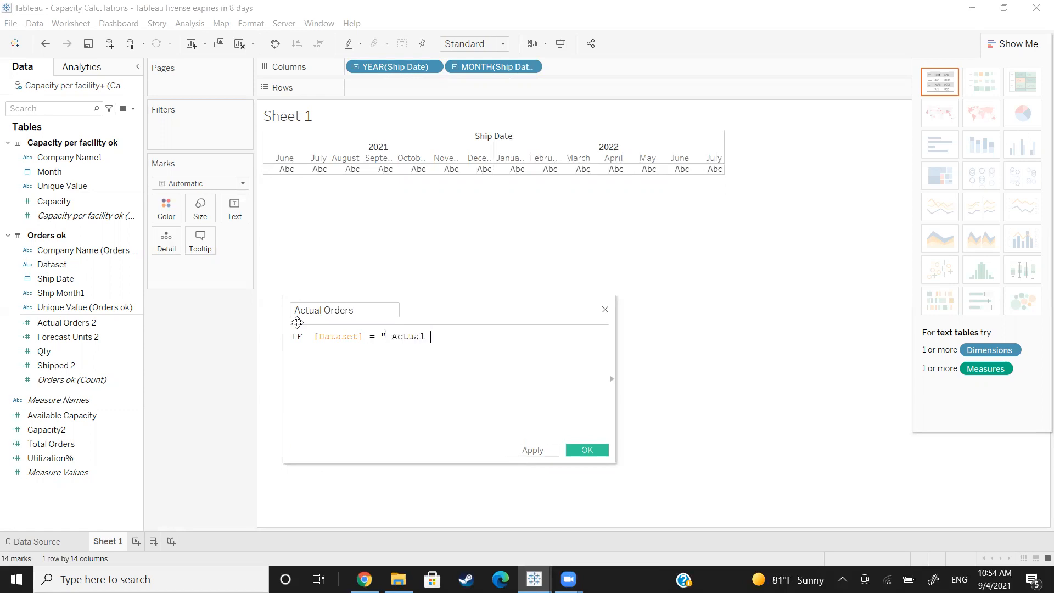
Step: Complete the formula as IF [Dataset] = " Actual Orders" then [Qty] ELSE 0 END, and save the field as Actual Orders3
text(rs" then qty)
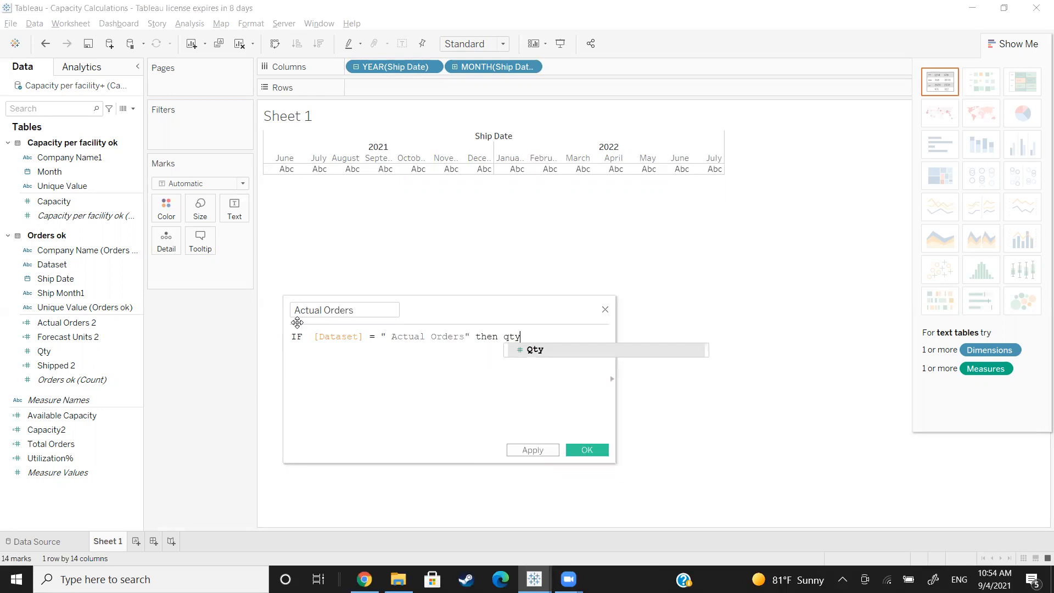
key(Return)
text(ele)
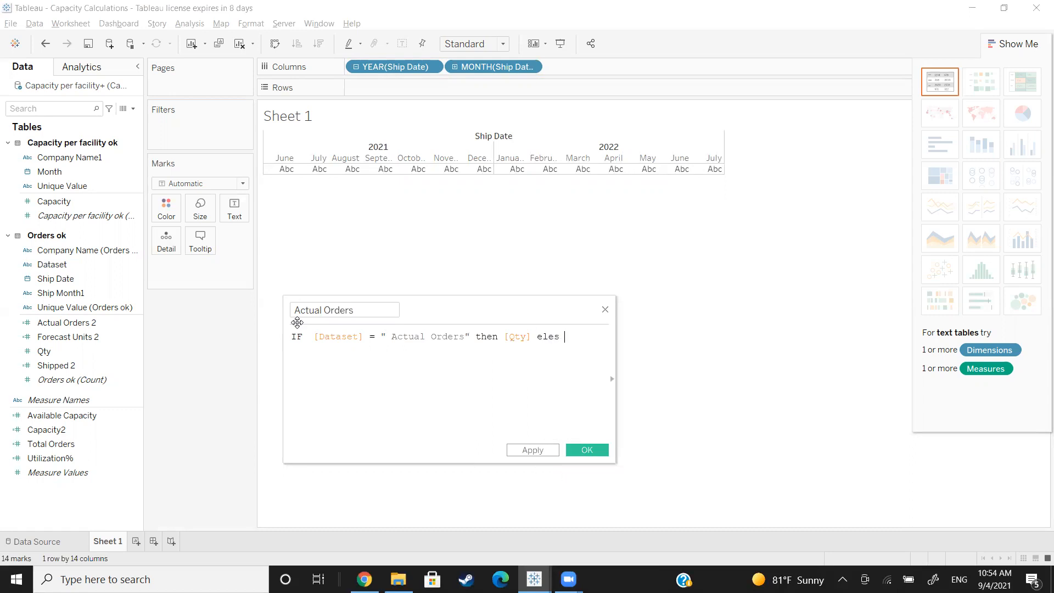
text(s)
key(BackSpace)
key(BackSpace)
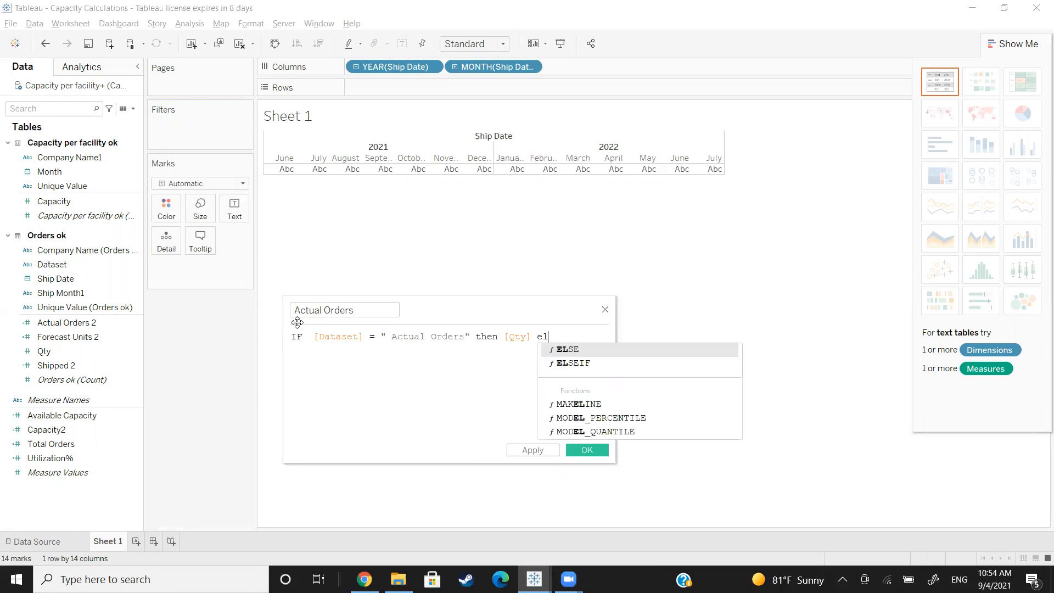
key(Return)
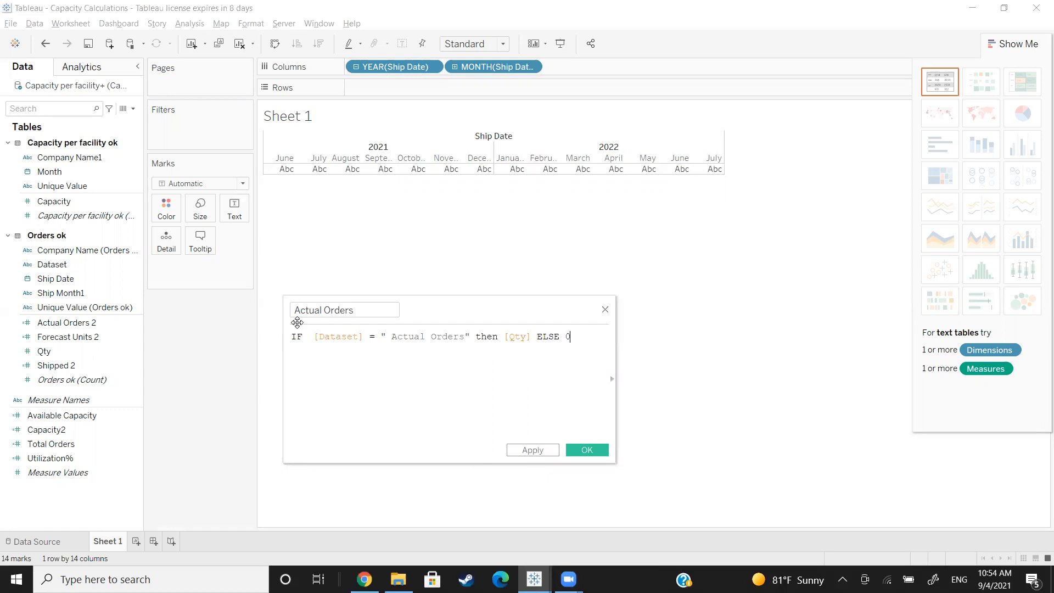
text(0 end)
key(Return)
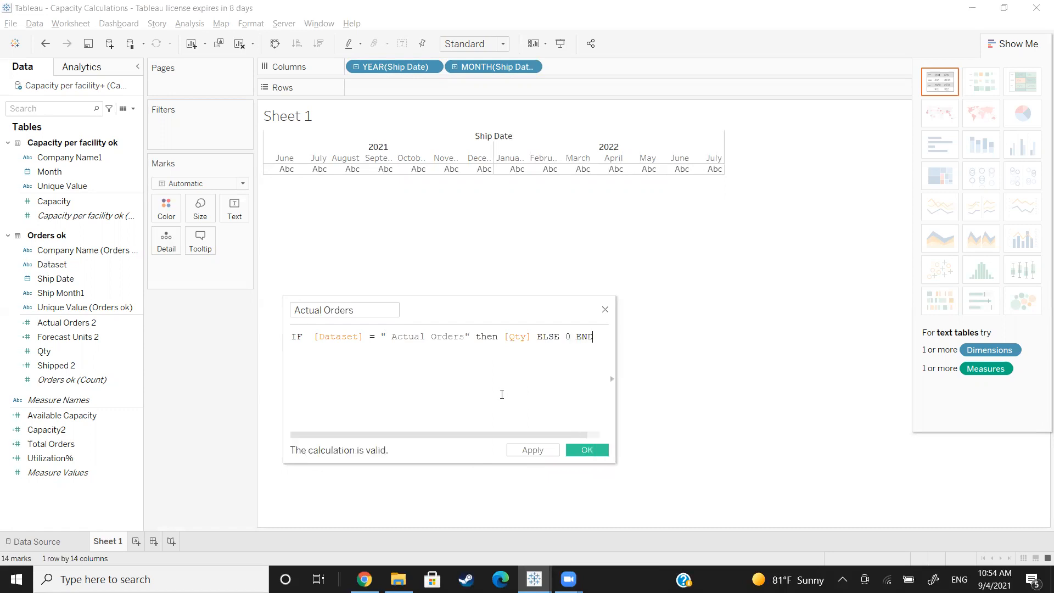
text(3)
click(586, 449)
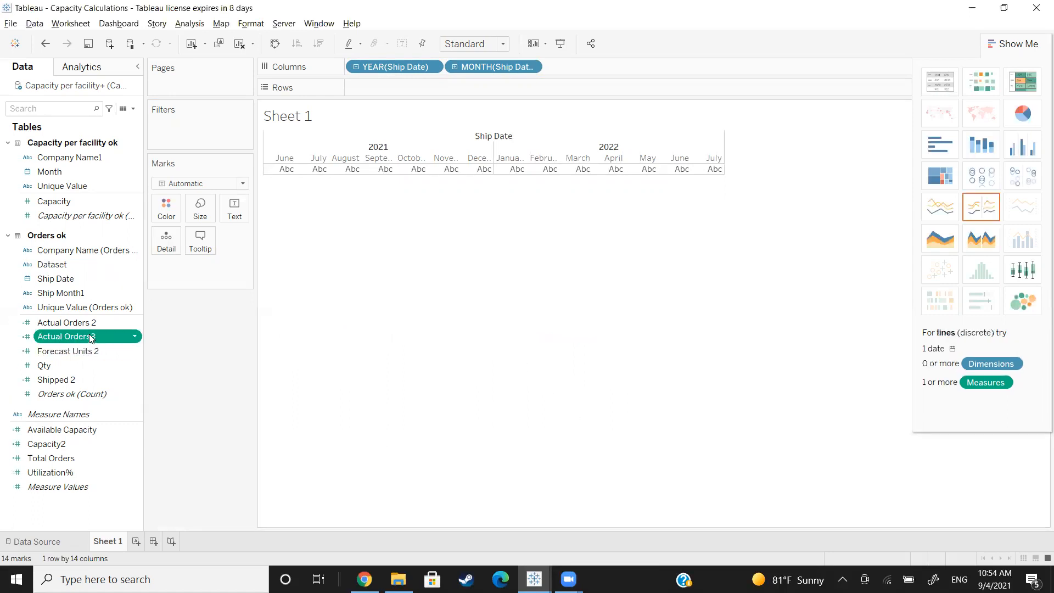
Step: Add Actual Orders3 to the sheet and display it as a text table by ship month
drag(90, 337, 267, 172)
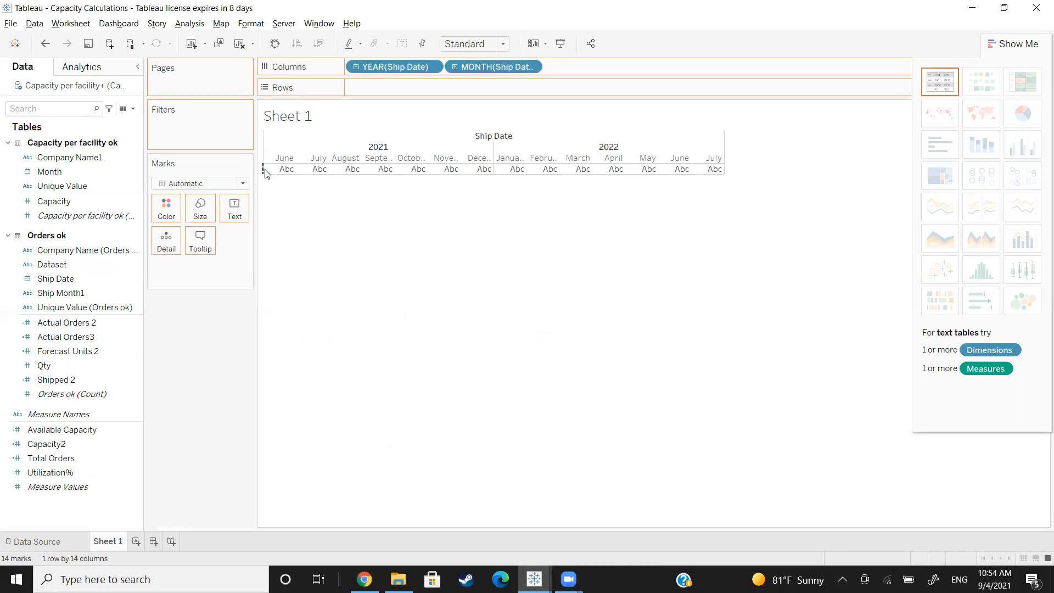
drag(267, 173, 267, 165)
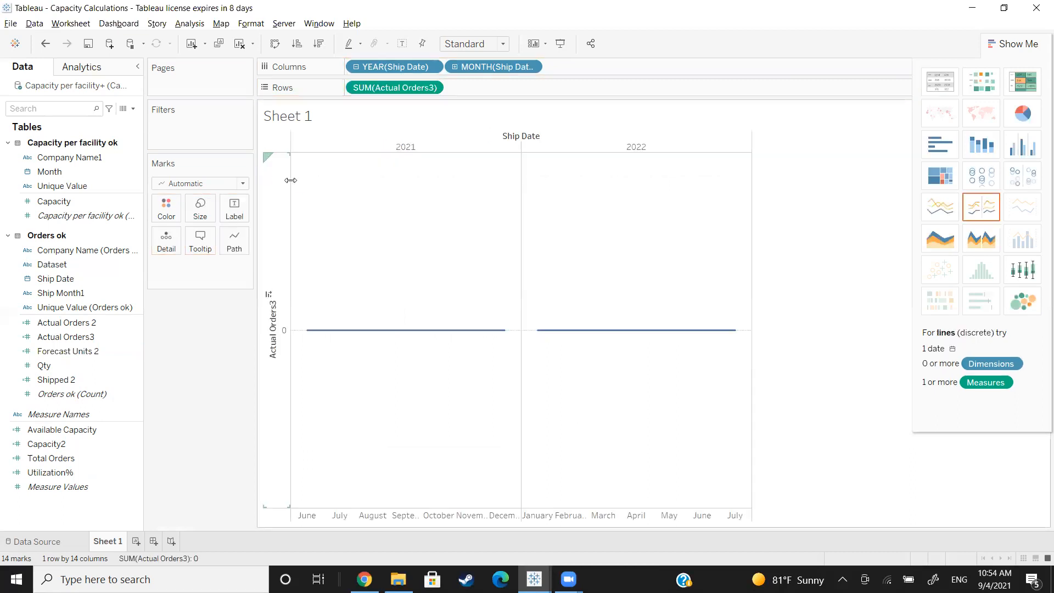
click(937, 86)
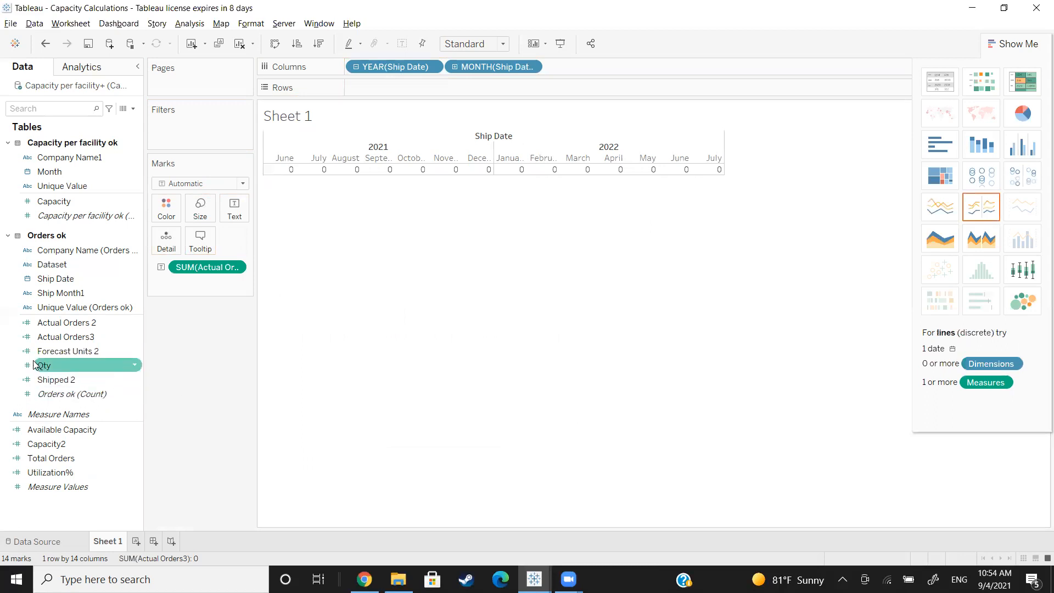
Step: Break the table down by Dataset in the rows and inspect the formula of Actual Orders 2
drag(48, 365, 363, 170)
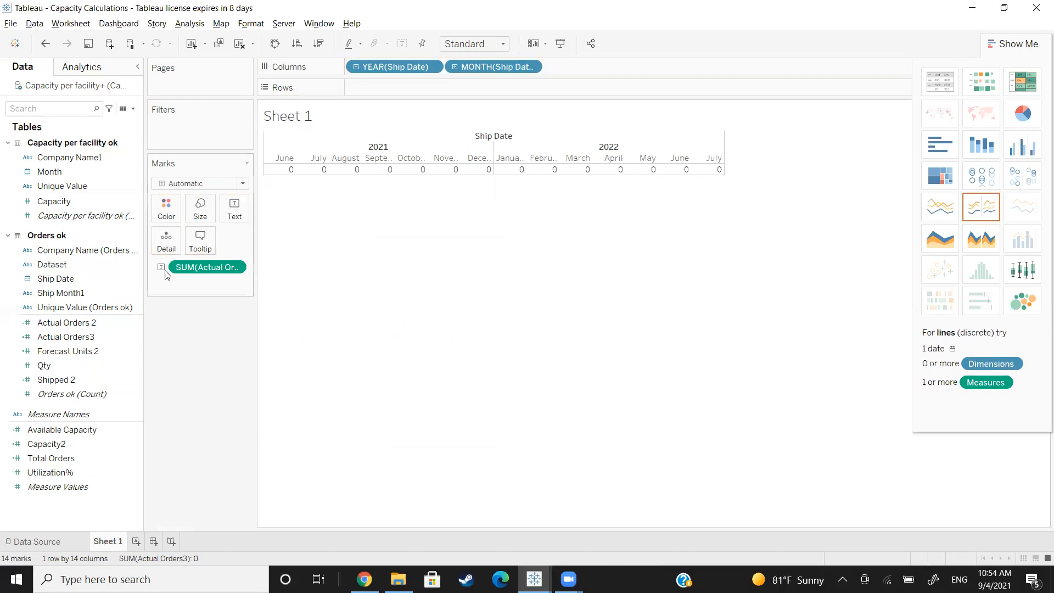
drag(62, 280, 265, 167)
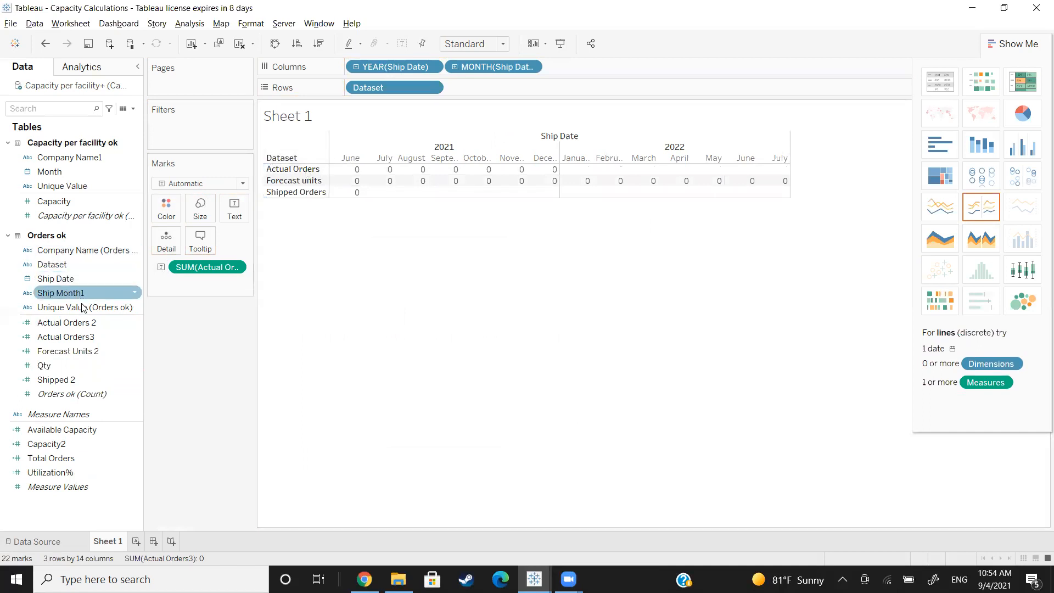
click(133, 322)
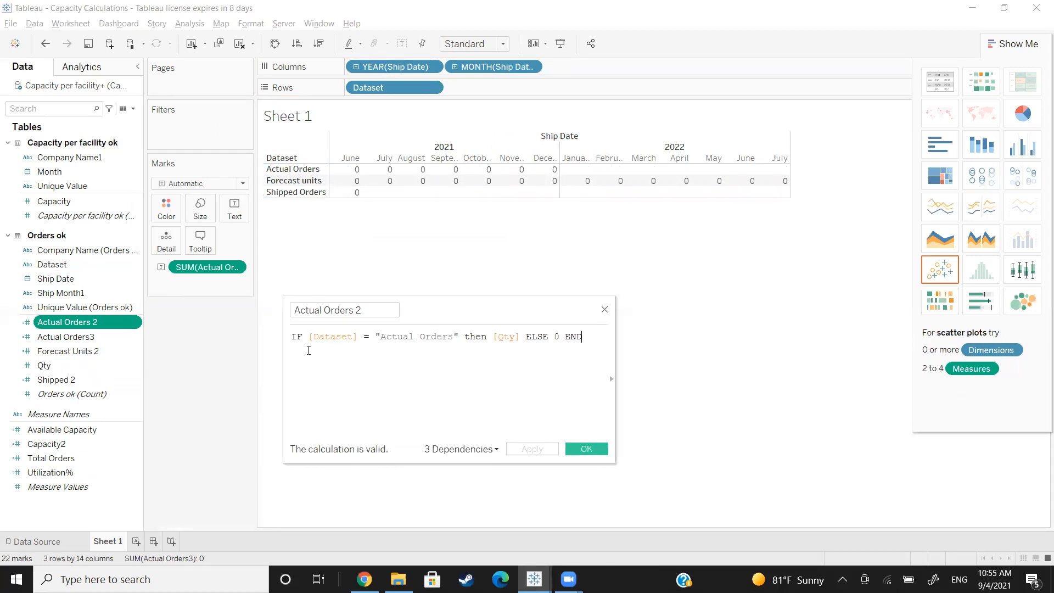
click(604, 311)
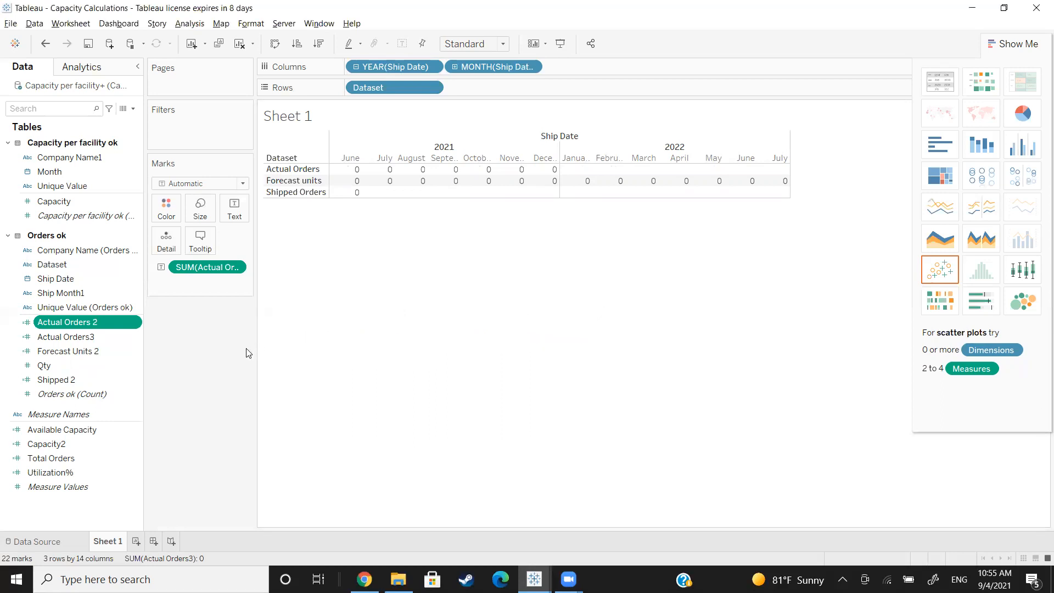
Step: Add Qty to the table values and remove Actual Orders3 from them
drag(69, 369, 384, 171)
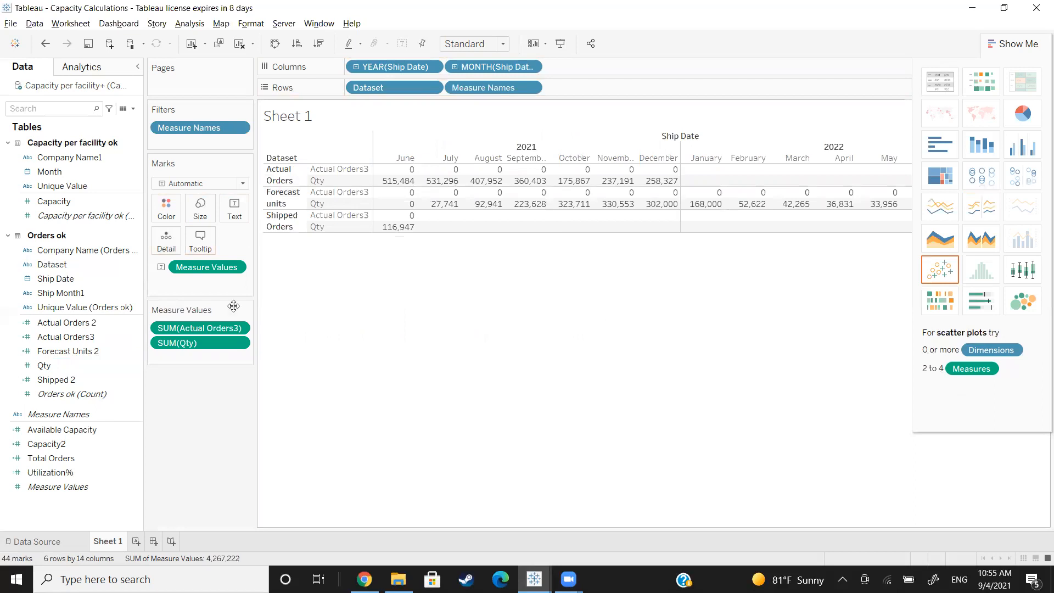
drag(200, 328, 82, 315)
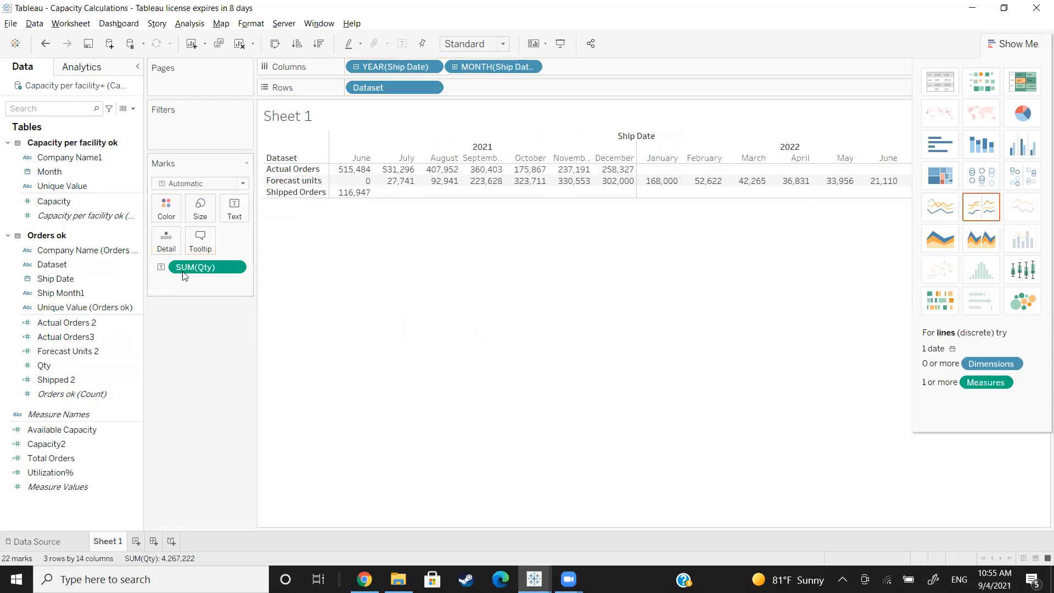
Step: Replace the Dataset row breakdown and Qty with the Actual Orders 2 measure, shown as a text table by ship month
drag(385, 87, 82, 272)
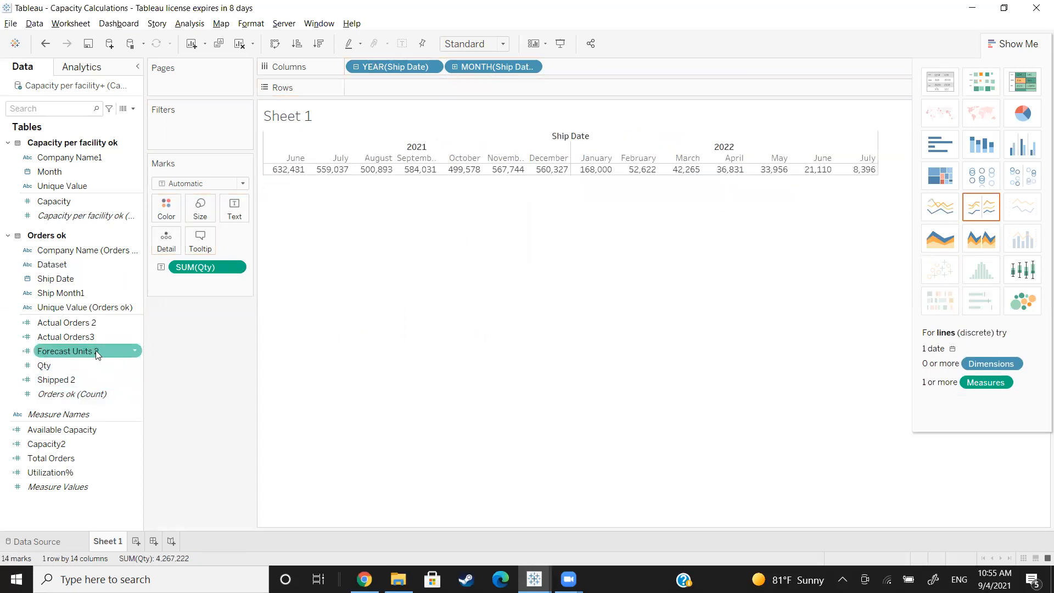
drag(84, 325, 269, 165)
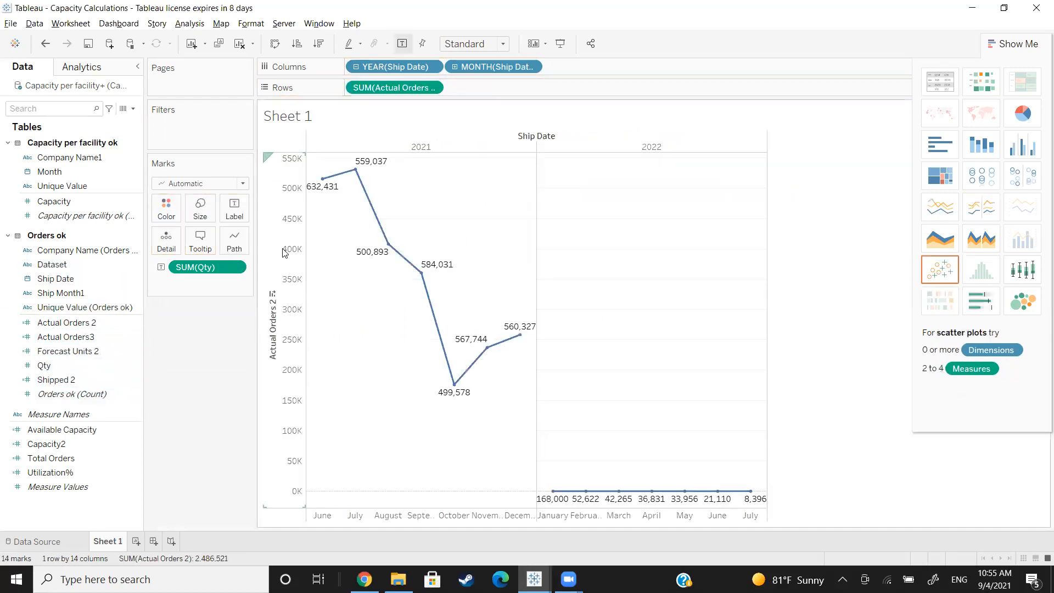
click(926, 88)
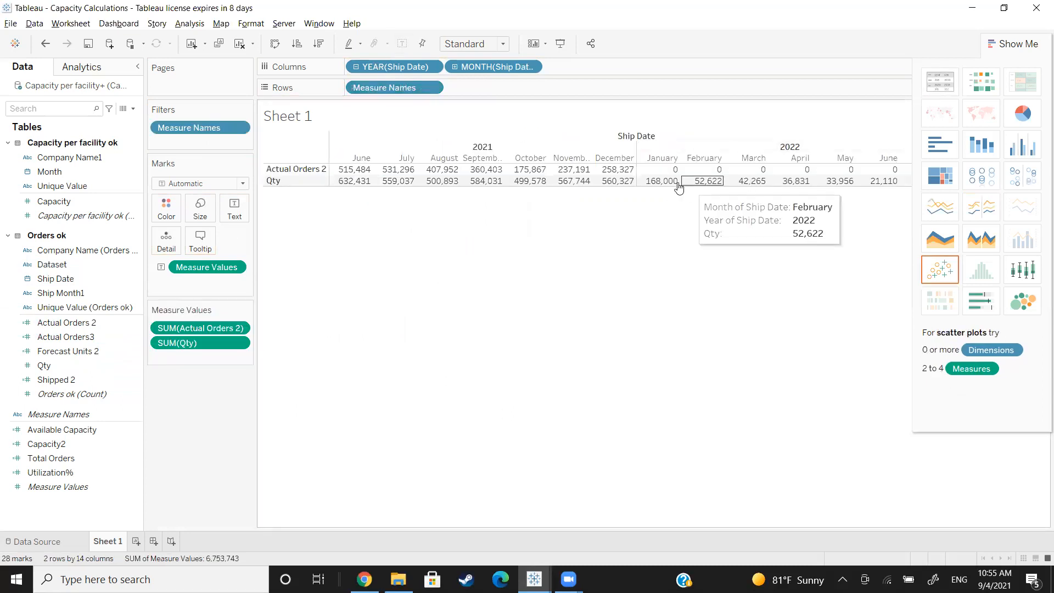
drag(193, 340, 61, 351)
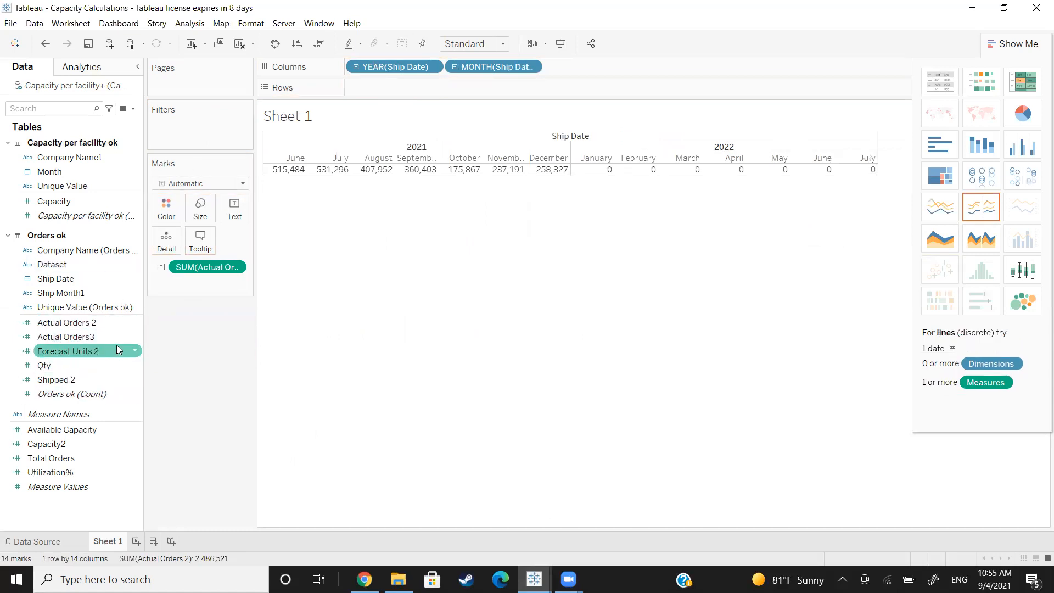
Step: Add Forecast Units 2 to the sheet and inspect the formula of Shipped 2
drag(72, 349, 264, 168)
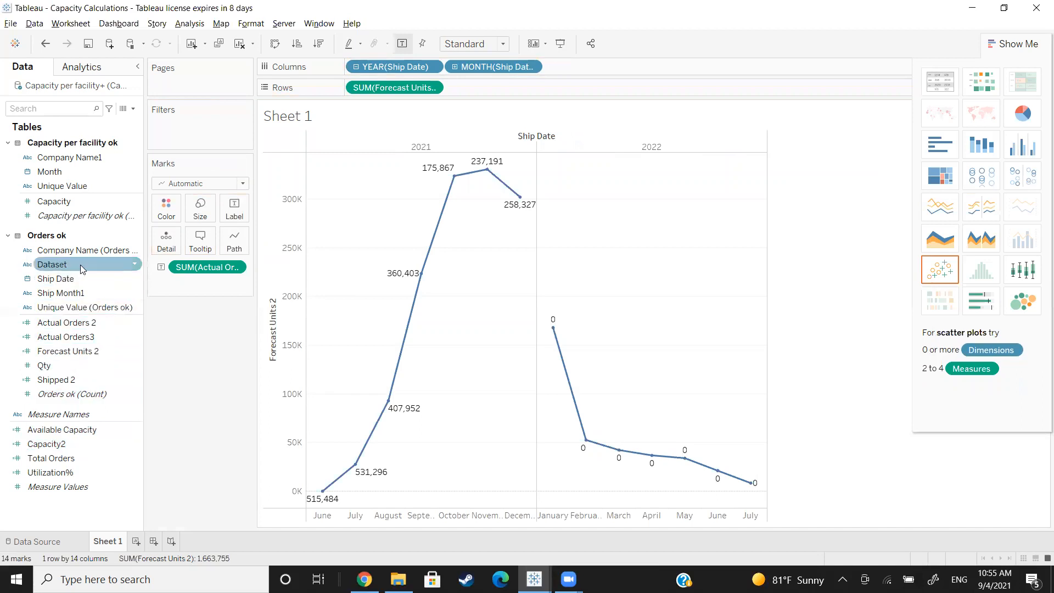
click(136, 380)
click(163, 167)
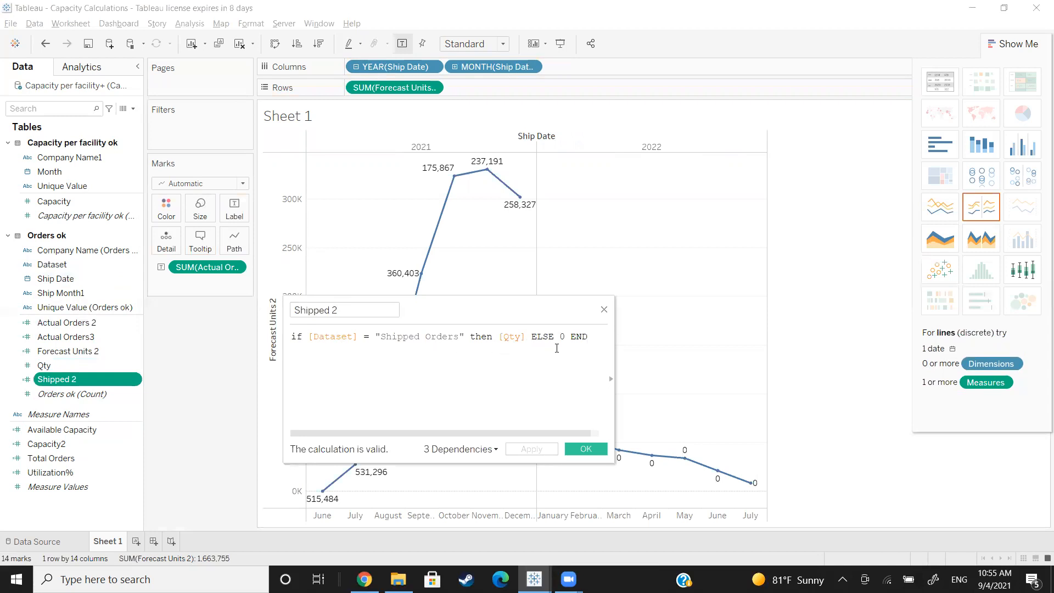
click(582, 448)
Step: Add Shipped 2 to the sheet, display the measures as a text table, and order Shipped 2 before Actual Orders 2
drag(48, 373, 276, 160)
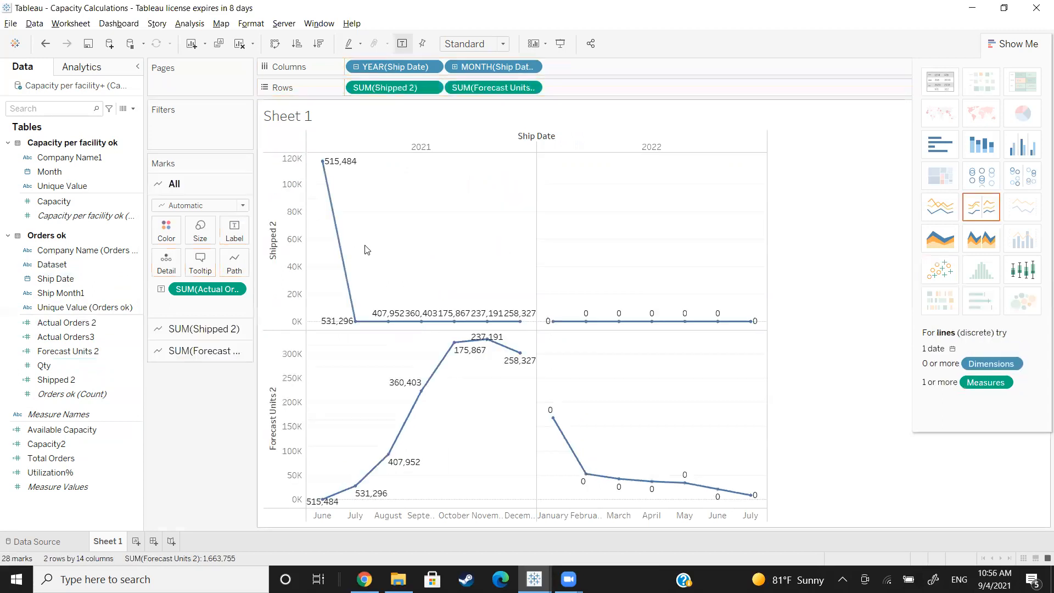
click(938, 83)
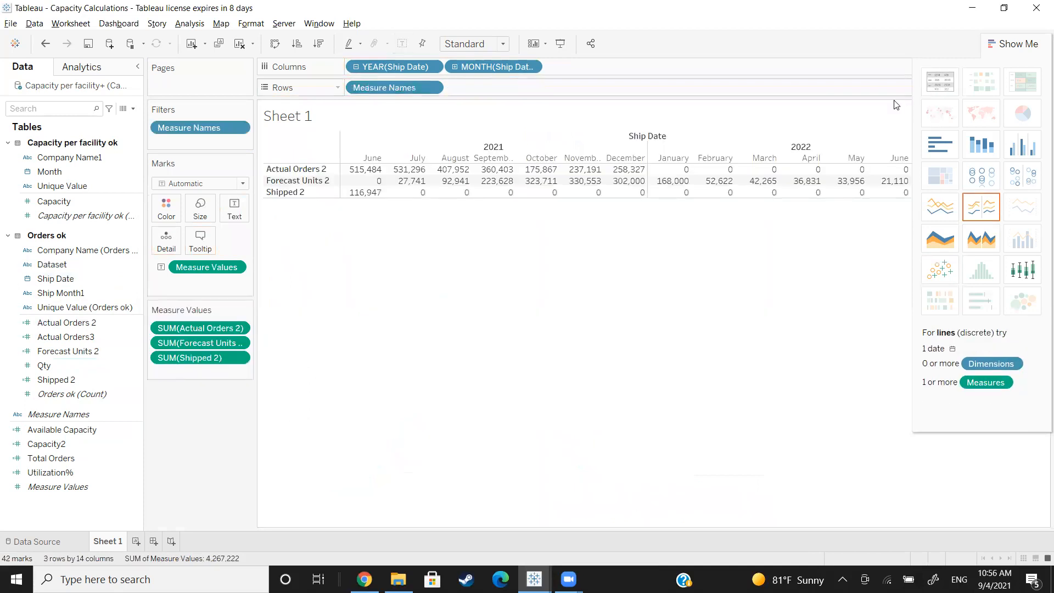
click(1013, 43)
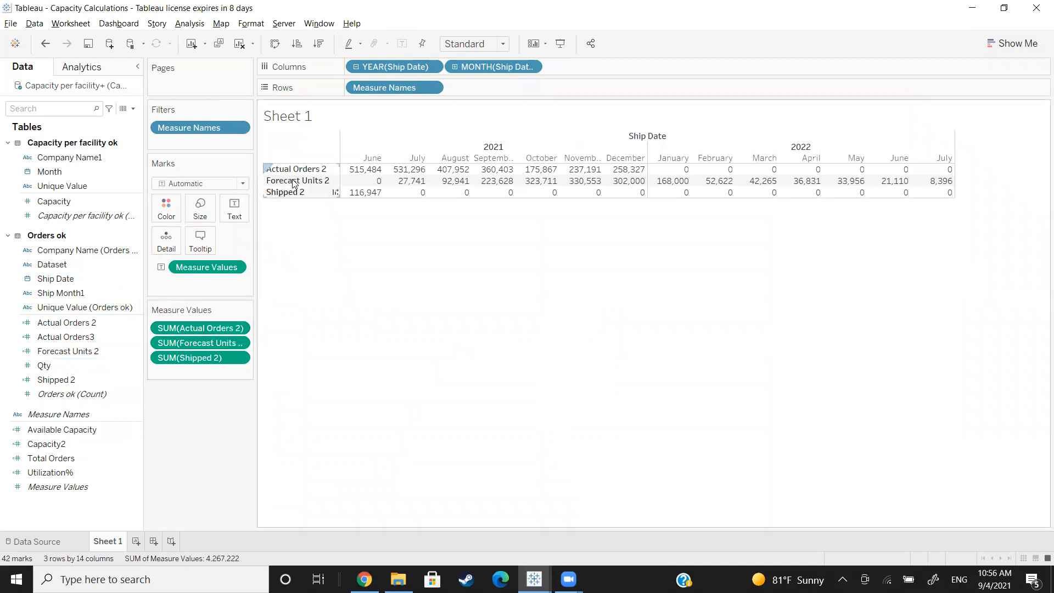
drag(185, 361, 177, 318)
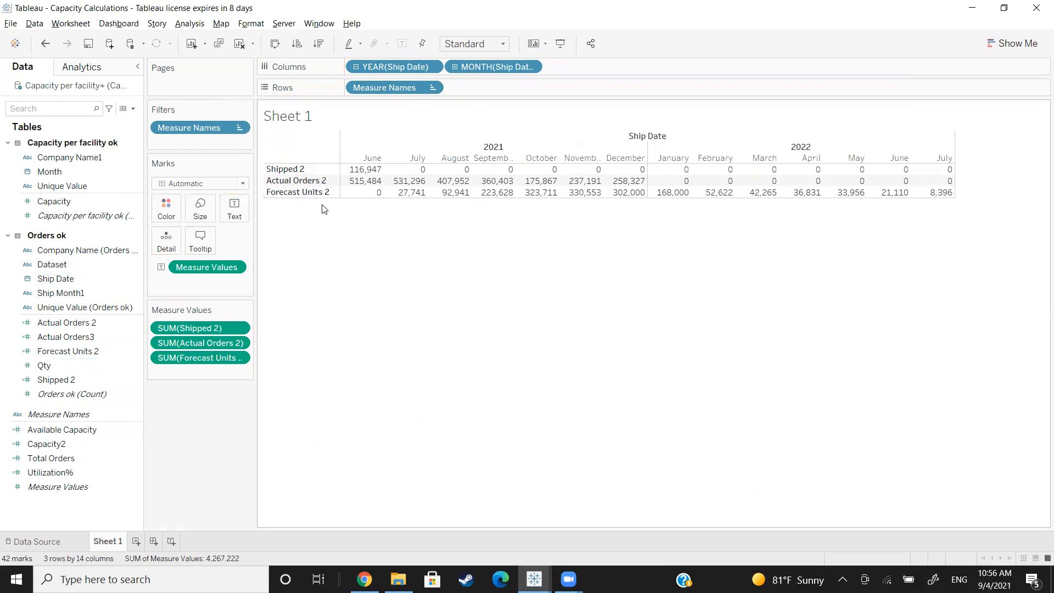
Step: Inspect the Total Orders formula and add Total Orders to the table below Forecast Units 2
click(102, 458)
click(102, 442)
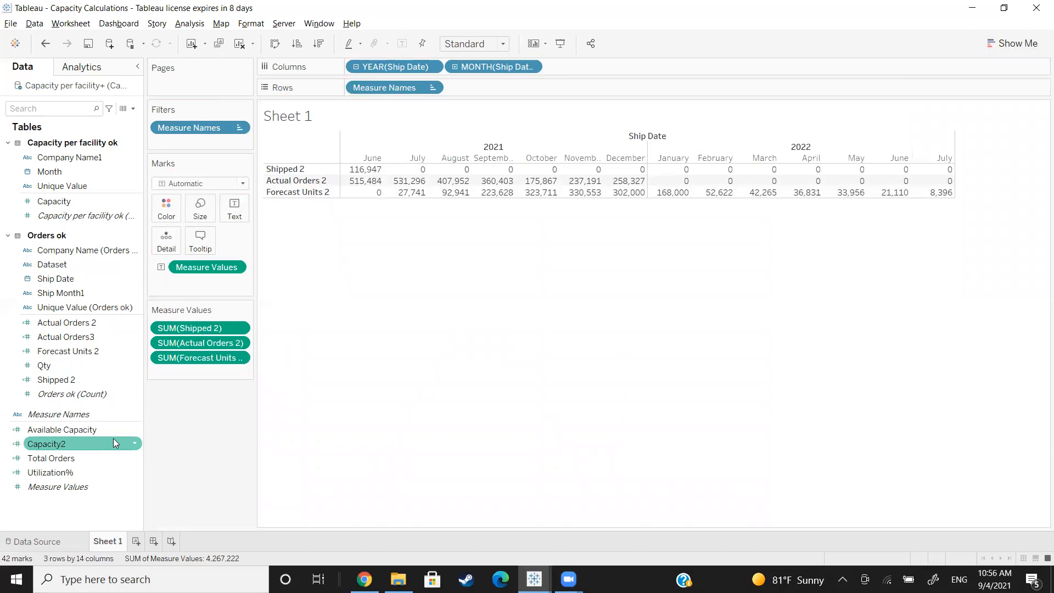
click(122, 455)
click(136, 460)
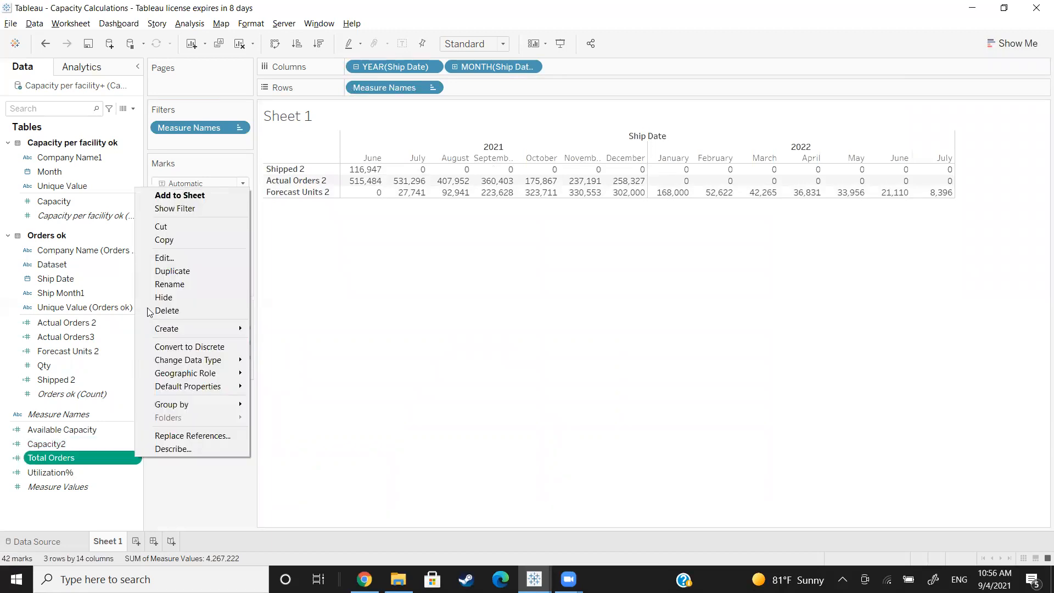
click(163, 258)
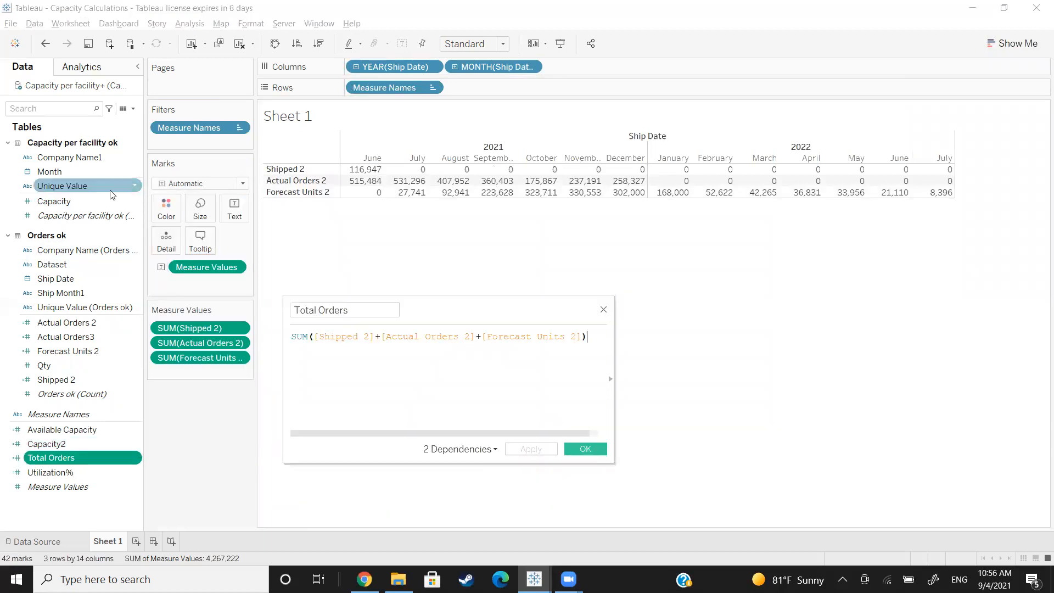
drag(315, 336, 582, 337)
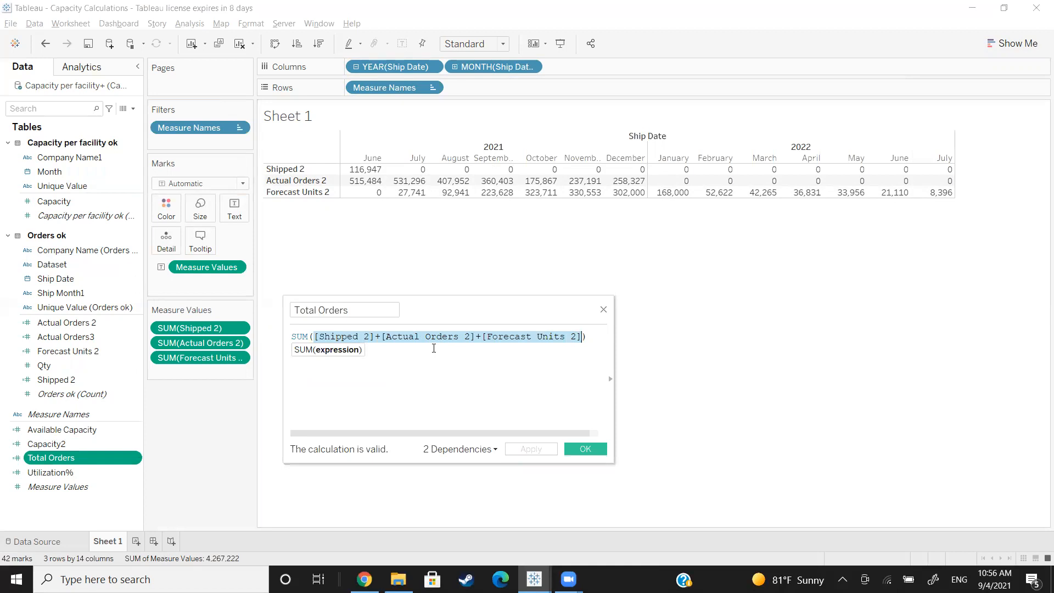
click(578, 450)
drag(51, 458, 196, 376)
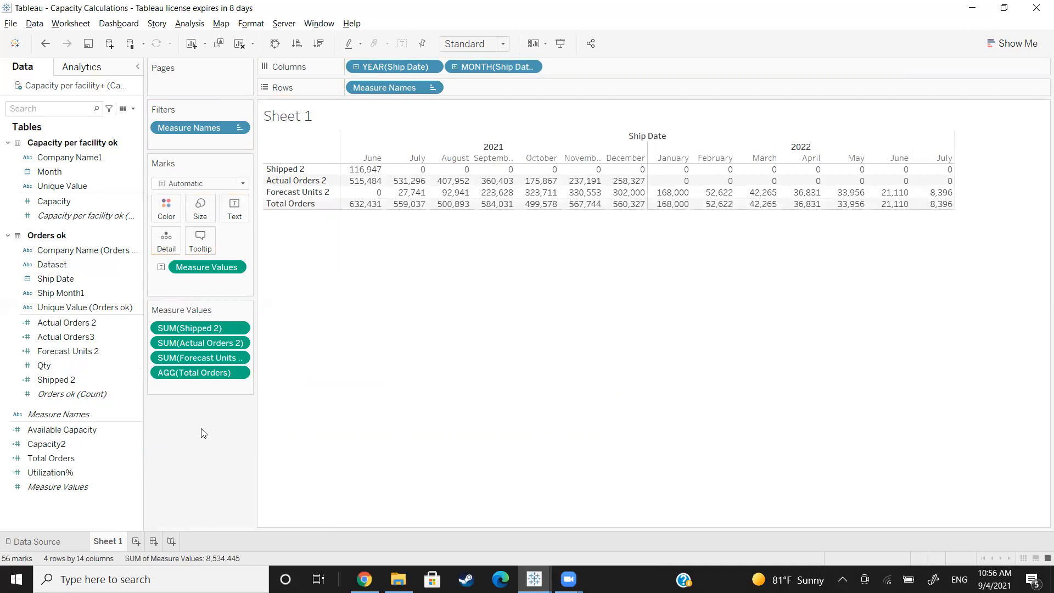
Step: Inspect the formula of the Capacity2 calculated field
click(63, 429)
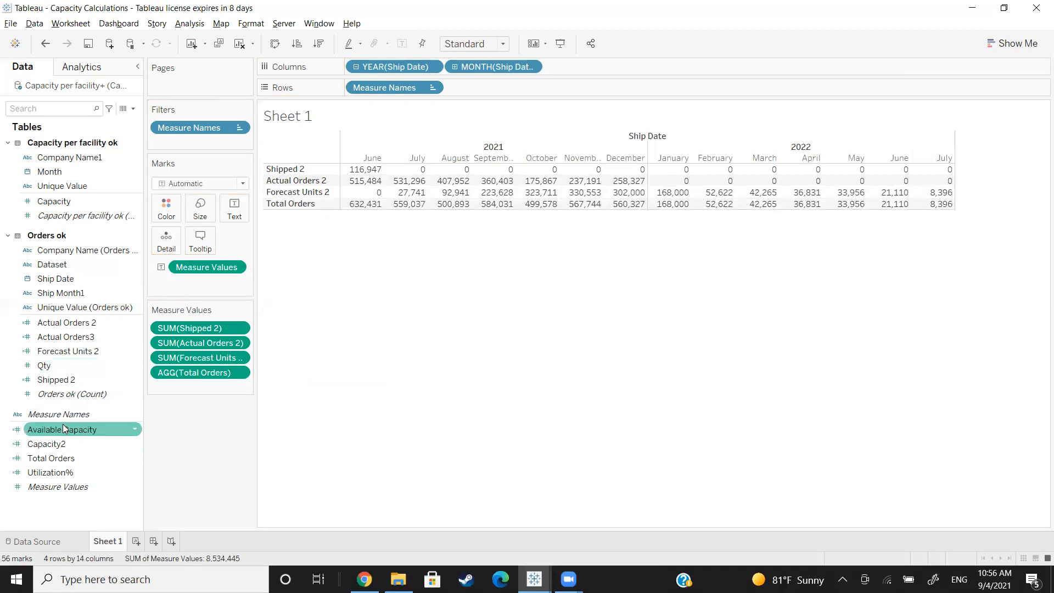
click(99, 443)
click(134, 443)
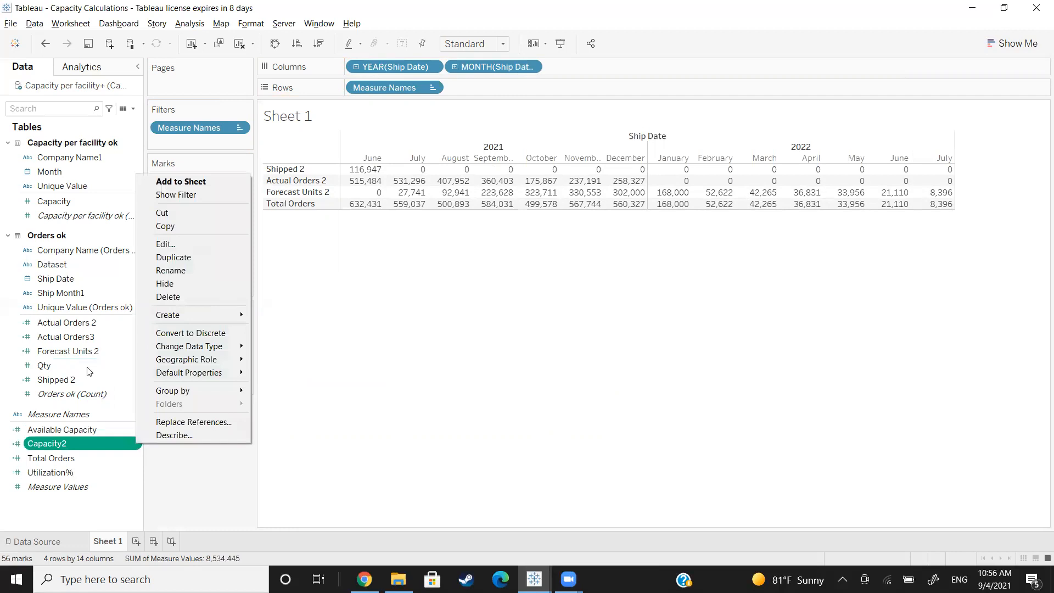
click(160, 247)
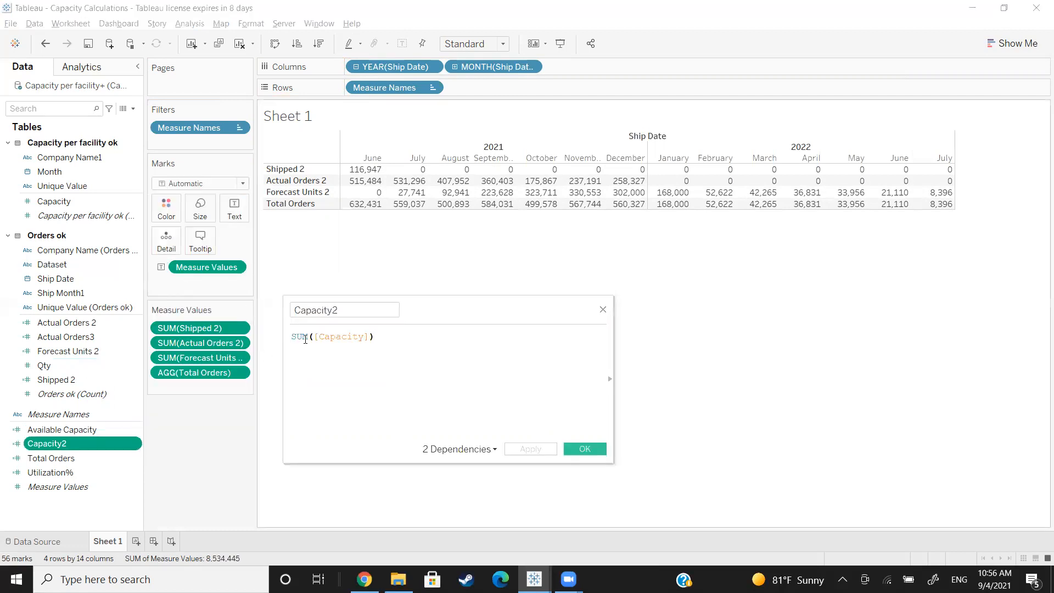
drag(376, 340, 289, 340)
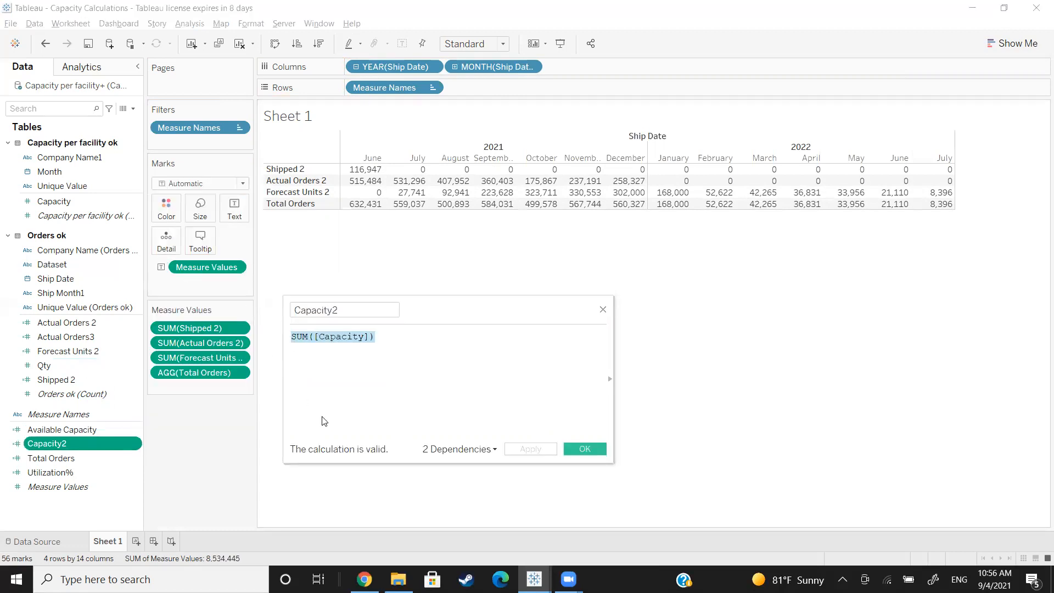
click(582, 449)
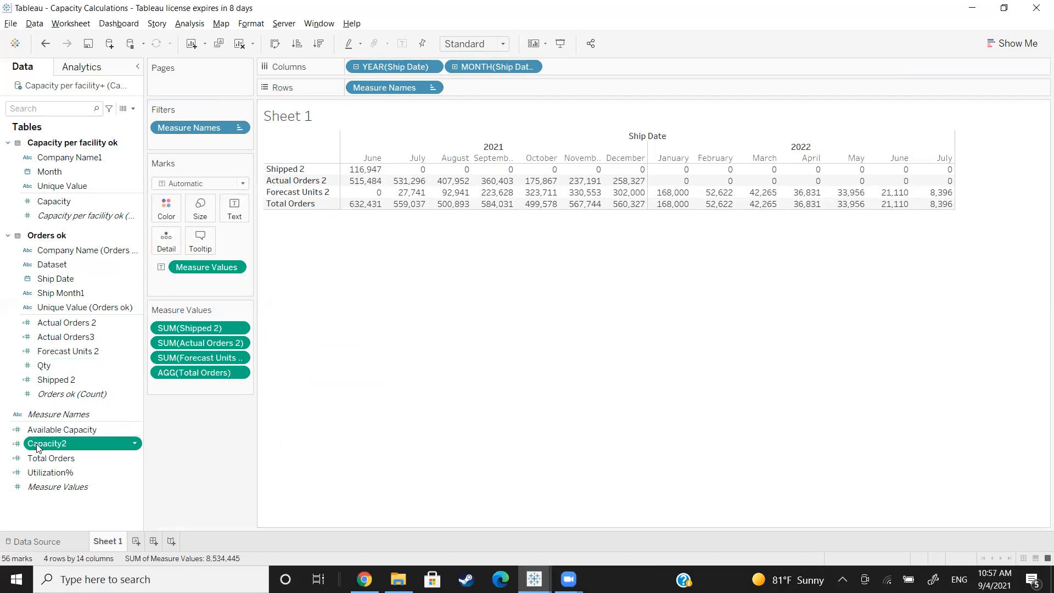
Step: Add Capacity and Capacity2 to the table to compare them, and remove Capacity so only Capacity2 is used
drag(49, 202, 128, 413)
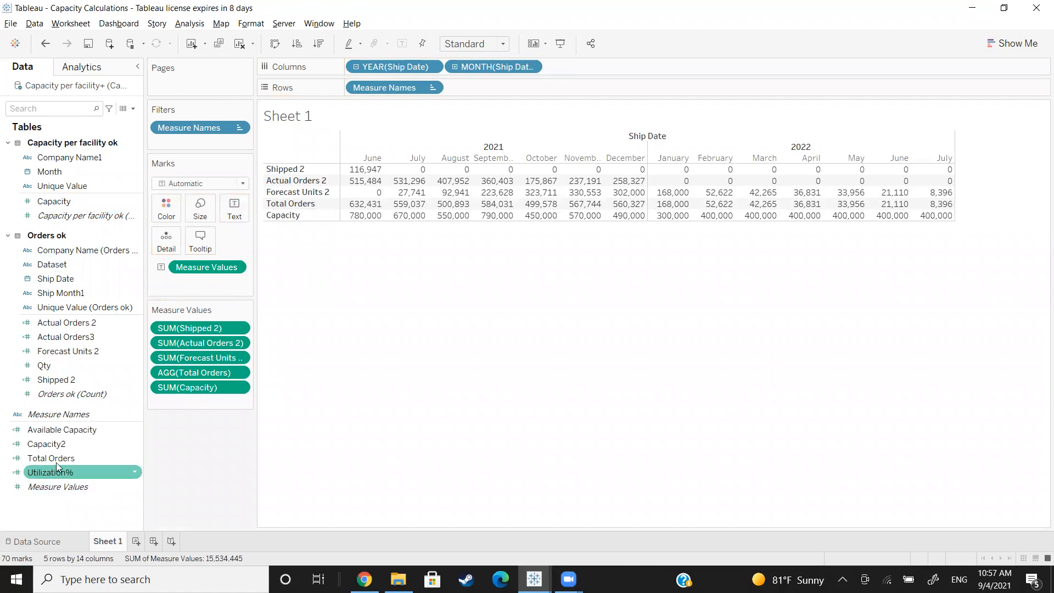
drag(66, 444, 189, 404)
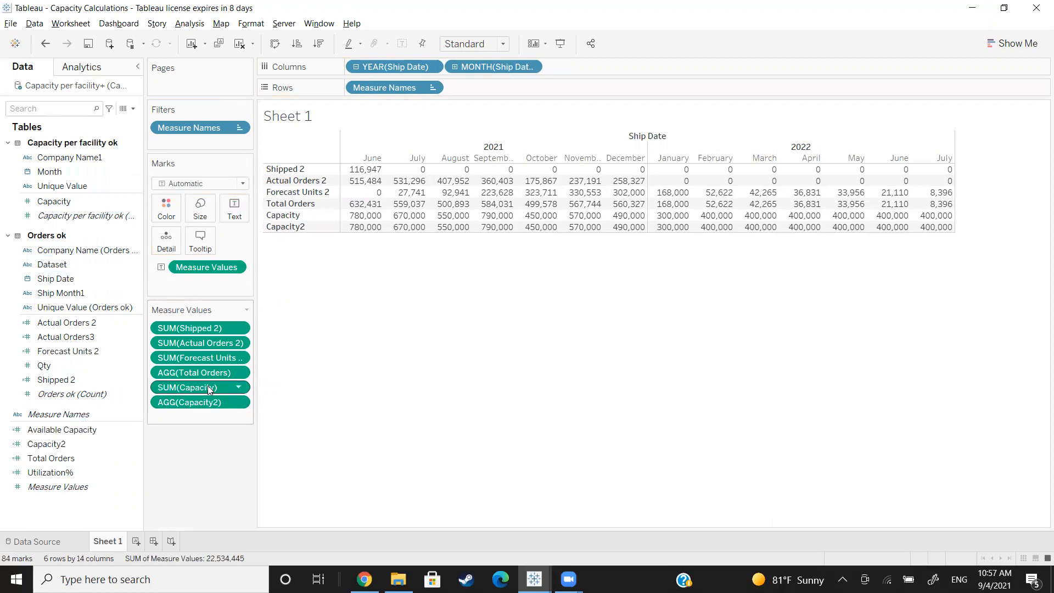
drag(209, 390, 57, 459)
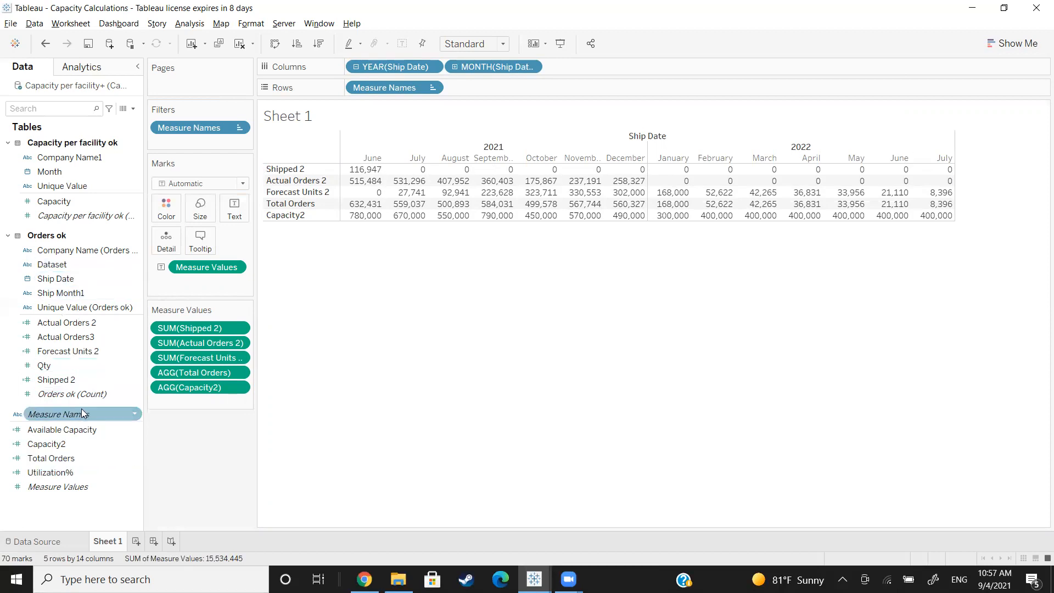
Step: Inspect the Available Capacity formula and add Available Capacity to the table below Capacity2
right_click(129, 431)
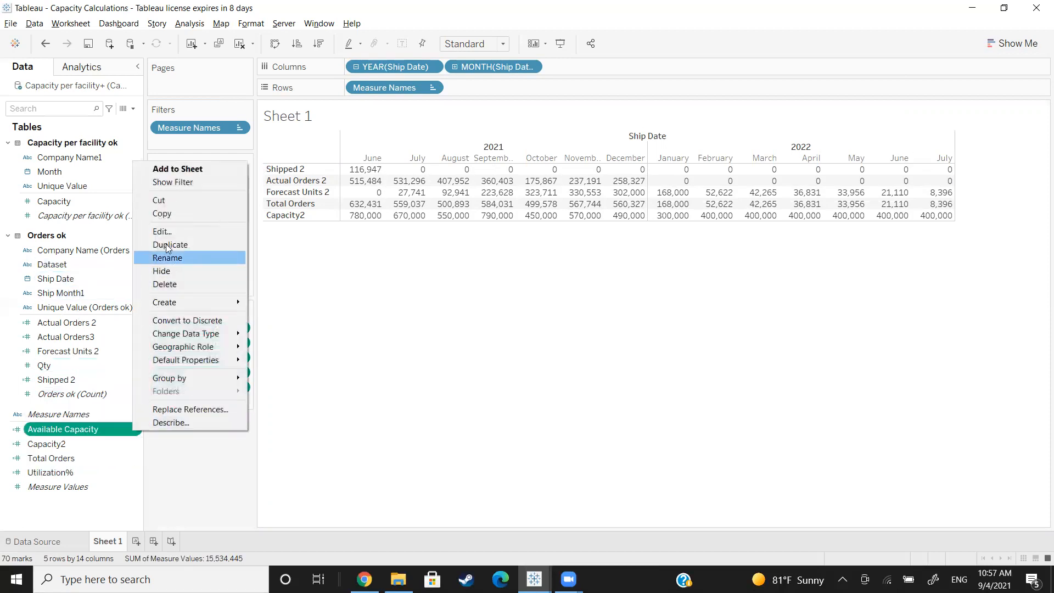
click(176, 235)
drag(302, 336, 378, 341)
click(437, 339)
click(571, 453)
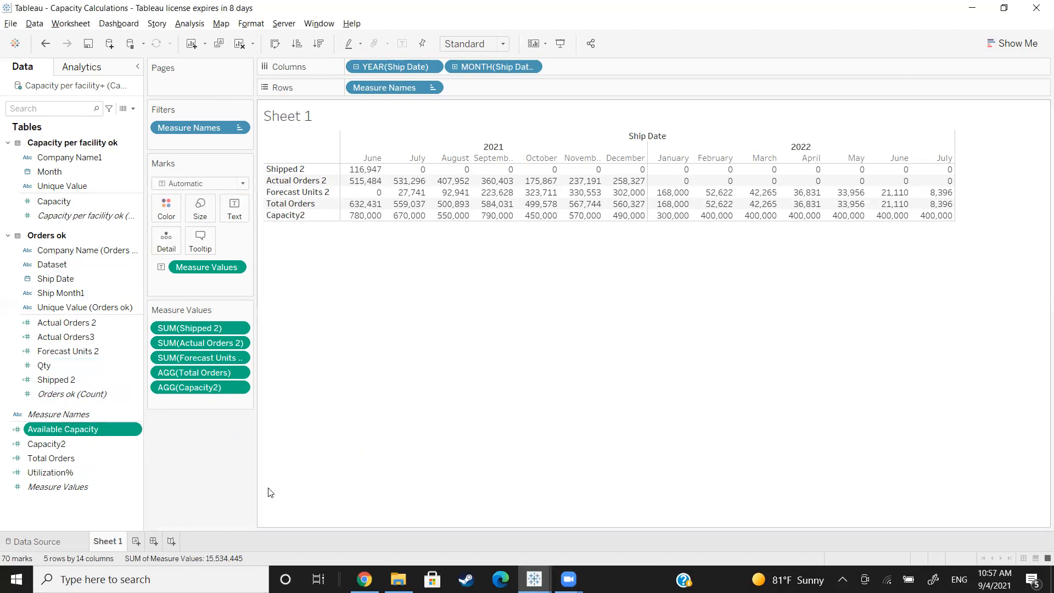
drag(82, 430, 176, 406)
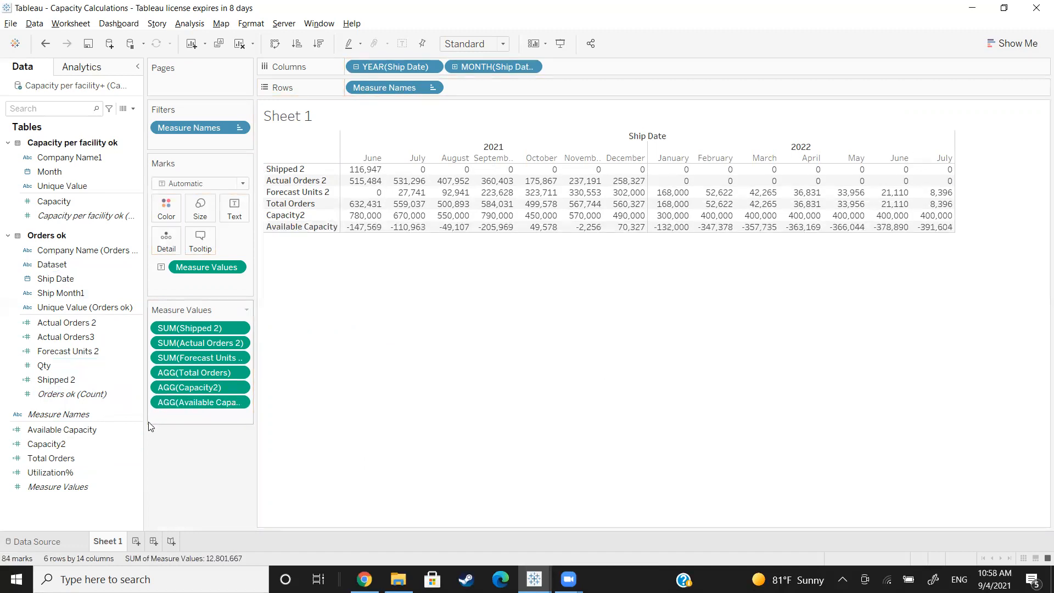
Step: Change the Available Capacity formula to [Capacity2]-[Total Orders] and save it
click(239, 401)
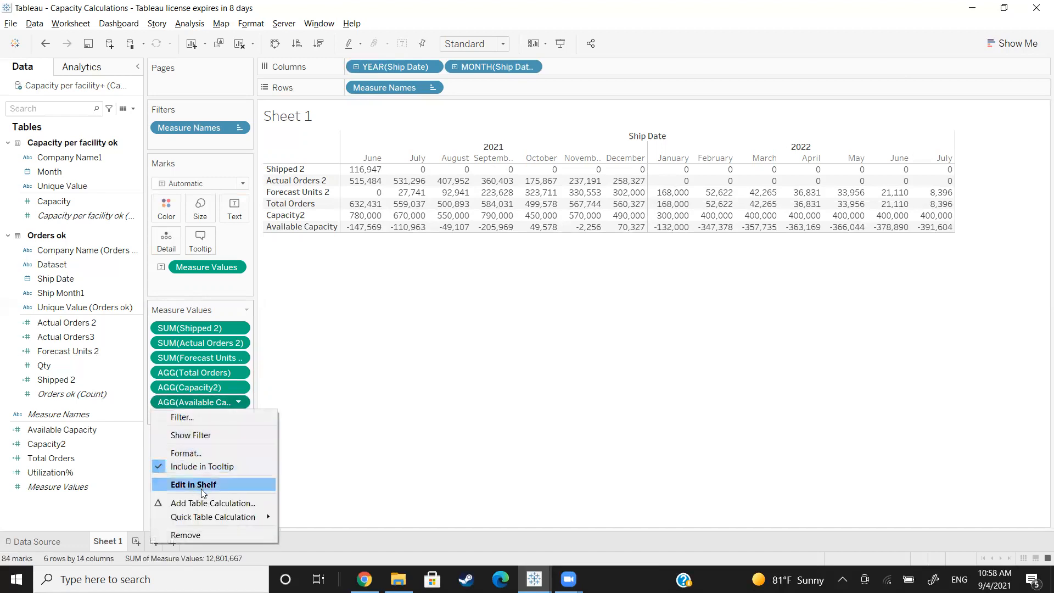
click(105, 433)
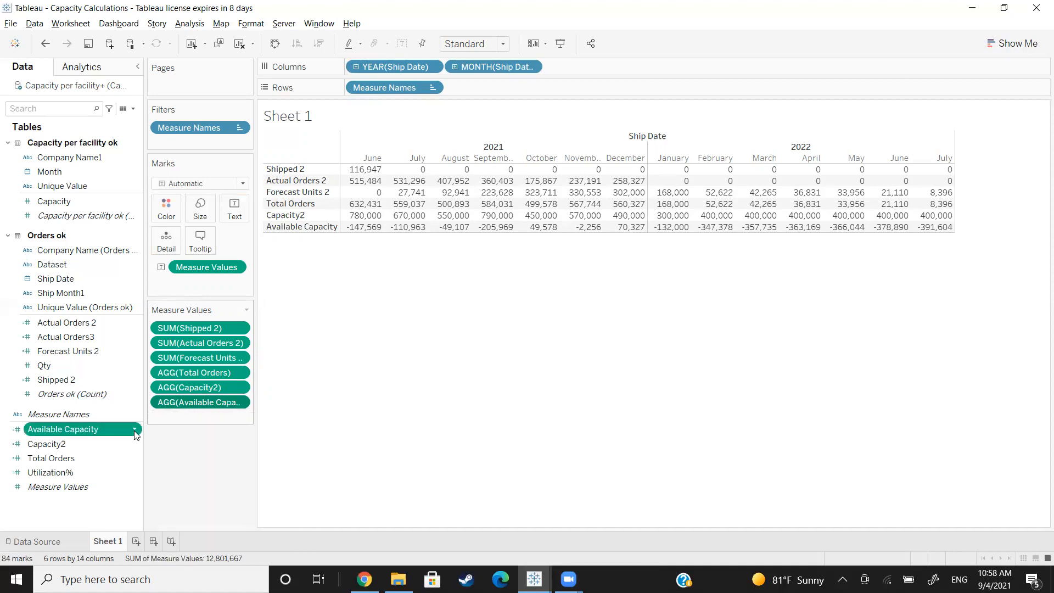
click(136, 433)
click(184, 231)
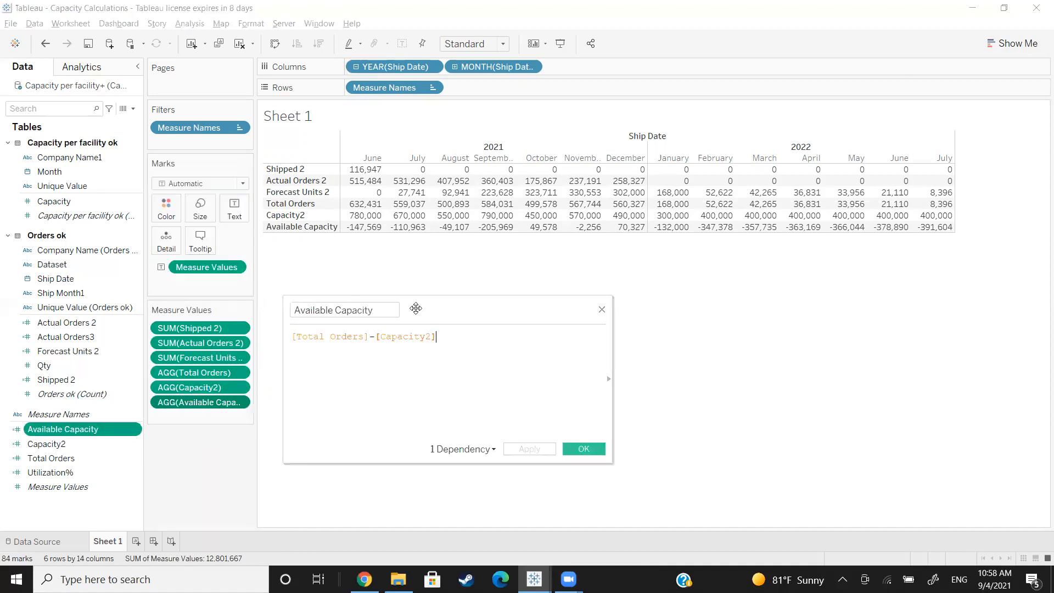
drag(376, 336, 199, 334)
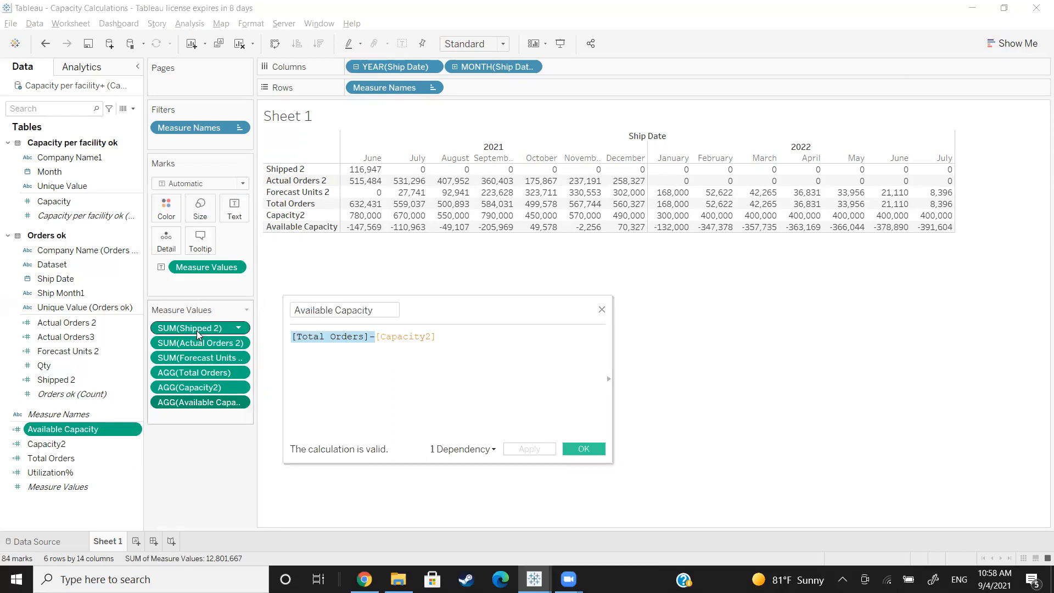
key(BackSpace)
click(427, 342)
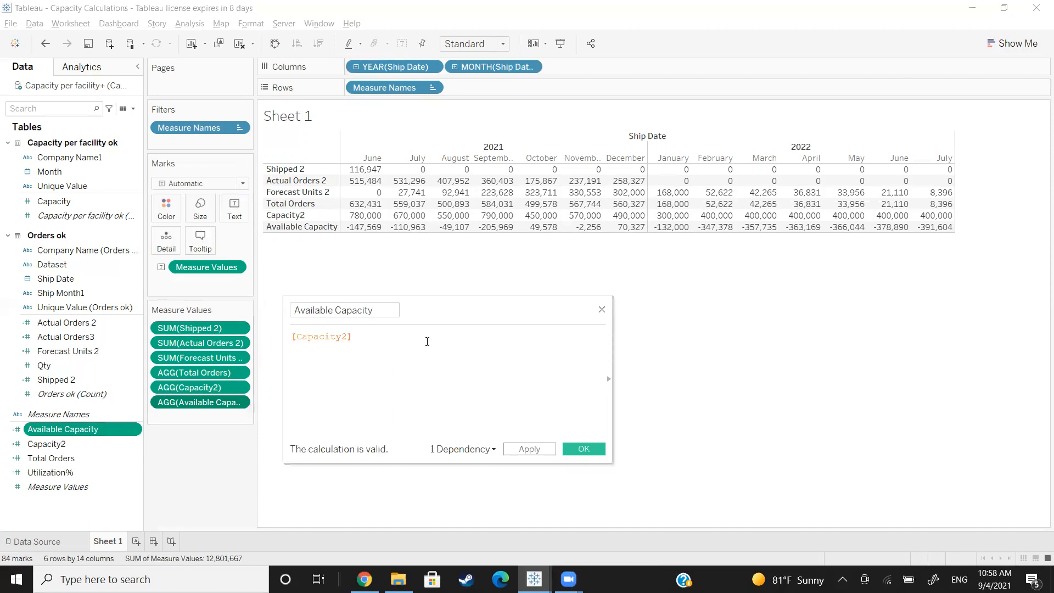
text(-tot)
key(Down)
key(Return)
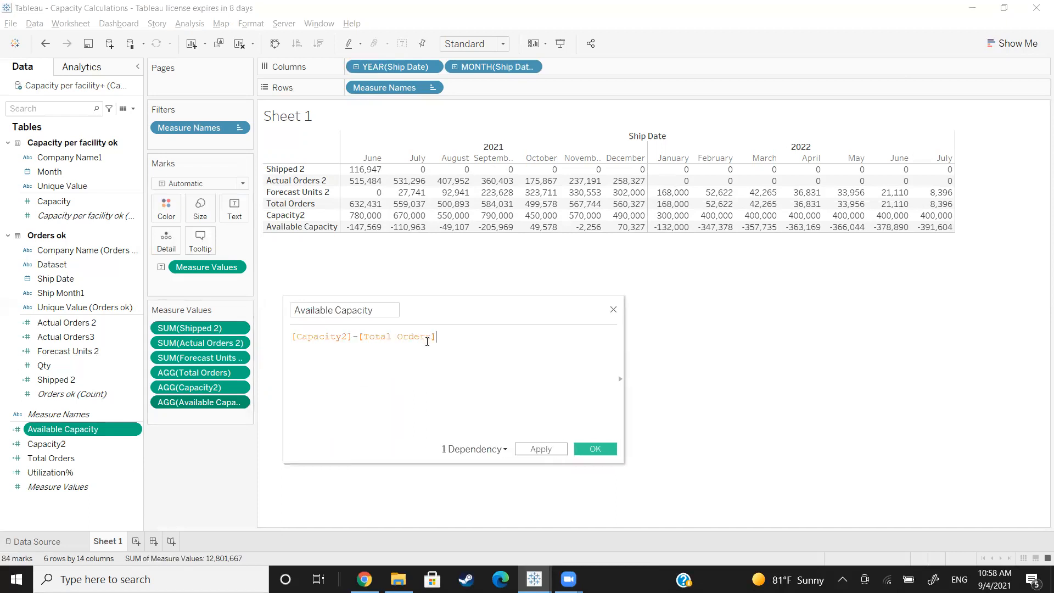
click(599, 451)
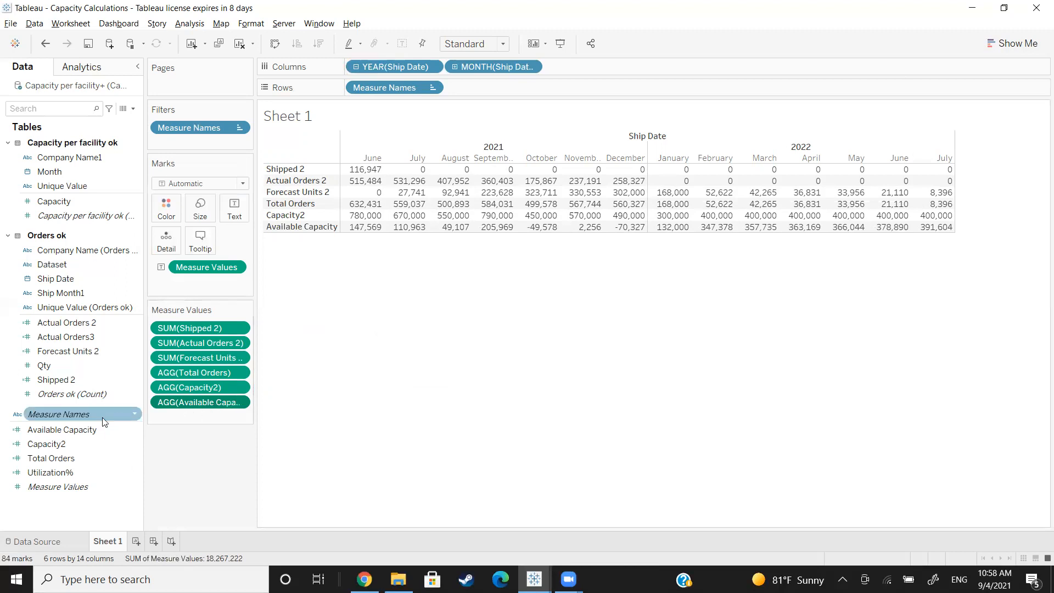
Step: Inspect the Utilization% formula and add Utilization% to the table below Available Capacity
click(137, 476)
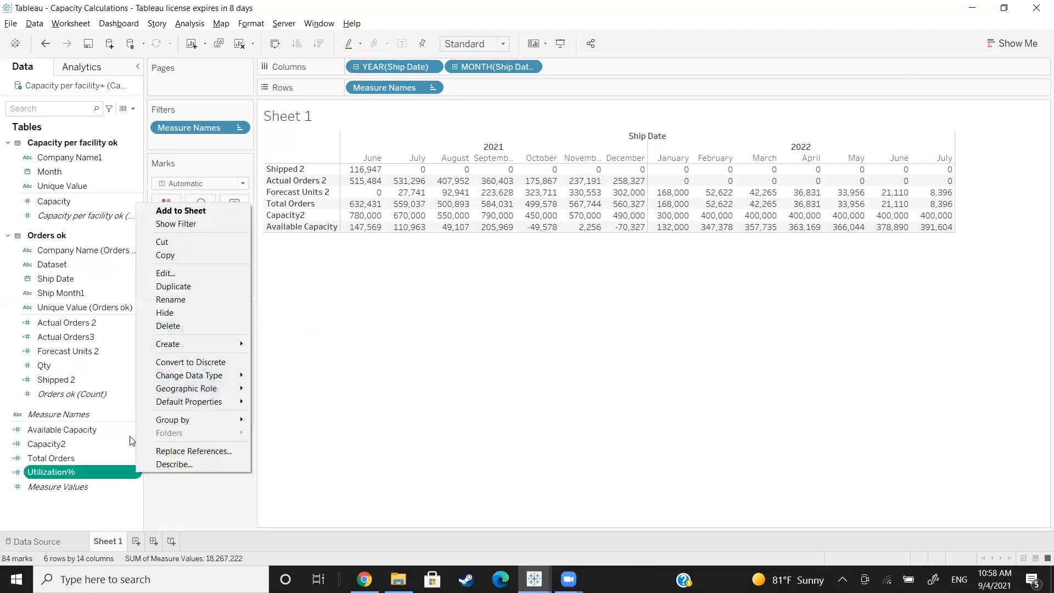
click(162, 272)
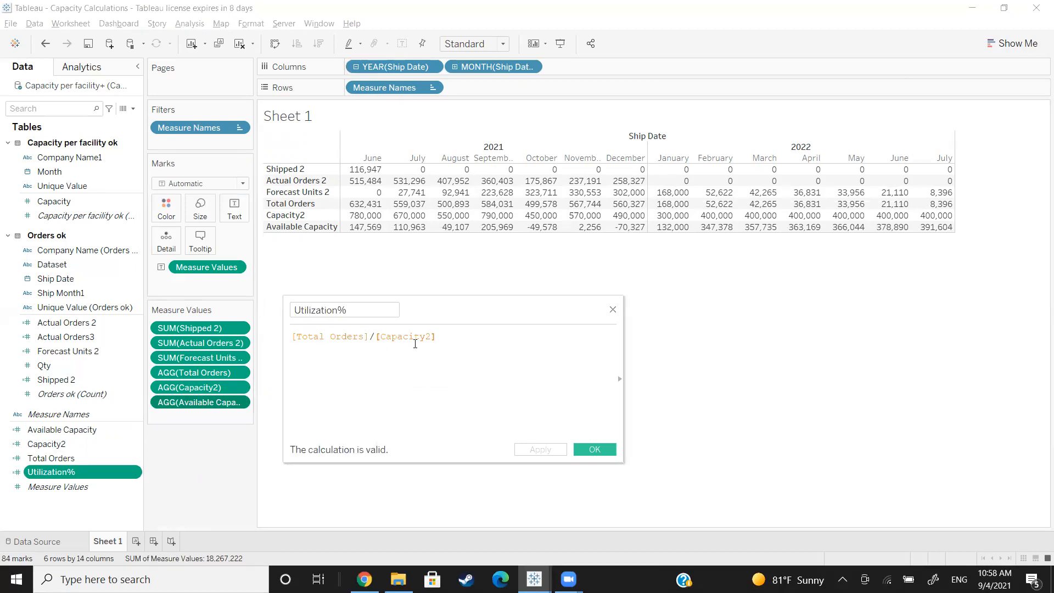
click(612, 309)
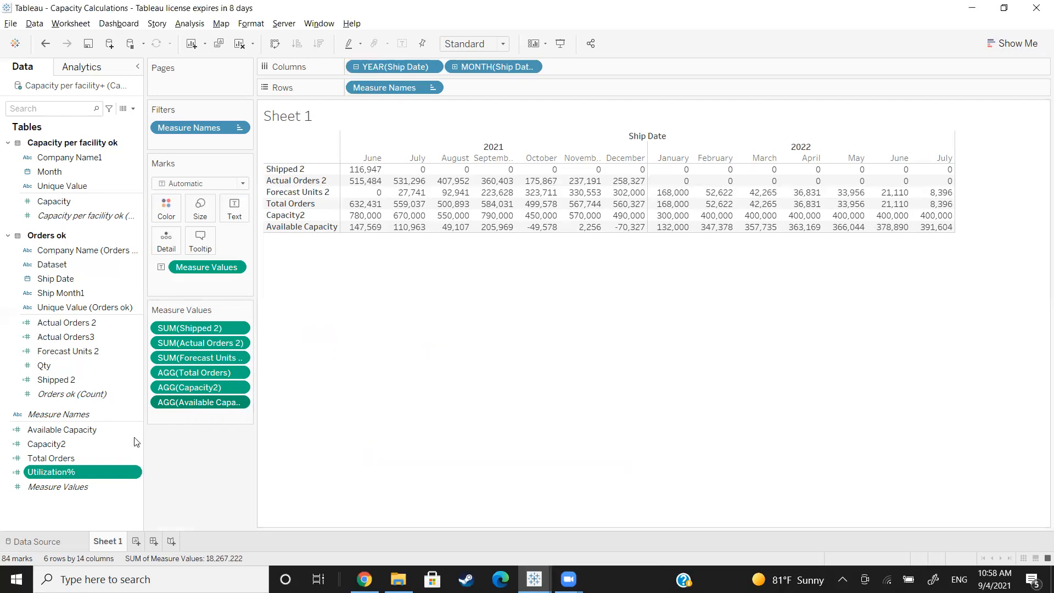
drag(61, 472, 185, 416)
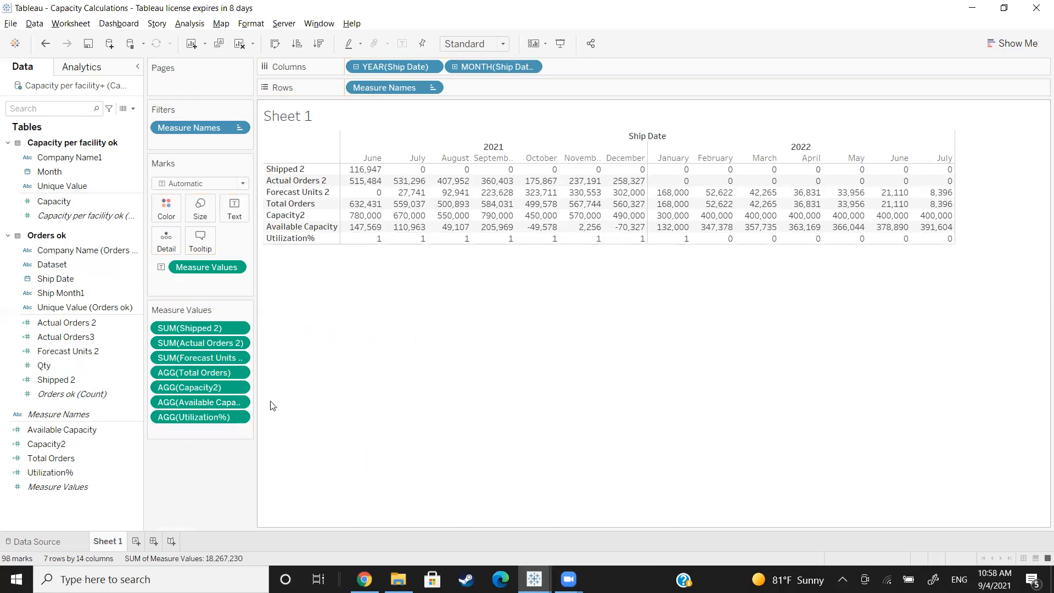
Step: Format the Utilization% values in the table as a percentage with 0 decimal places
click(240, 418)
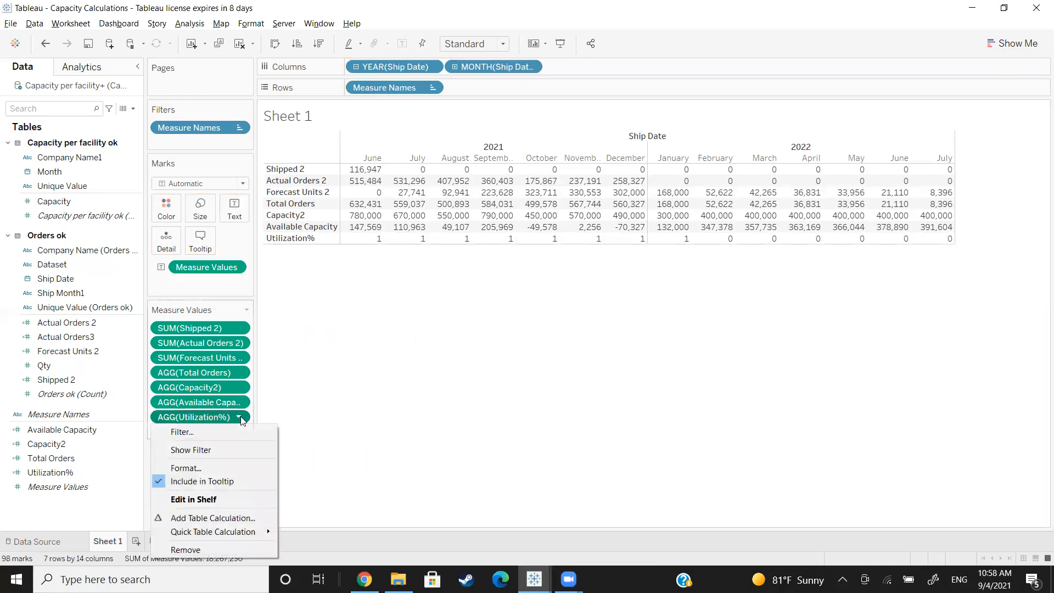
click(226, 468)
click(109, 149)
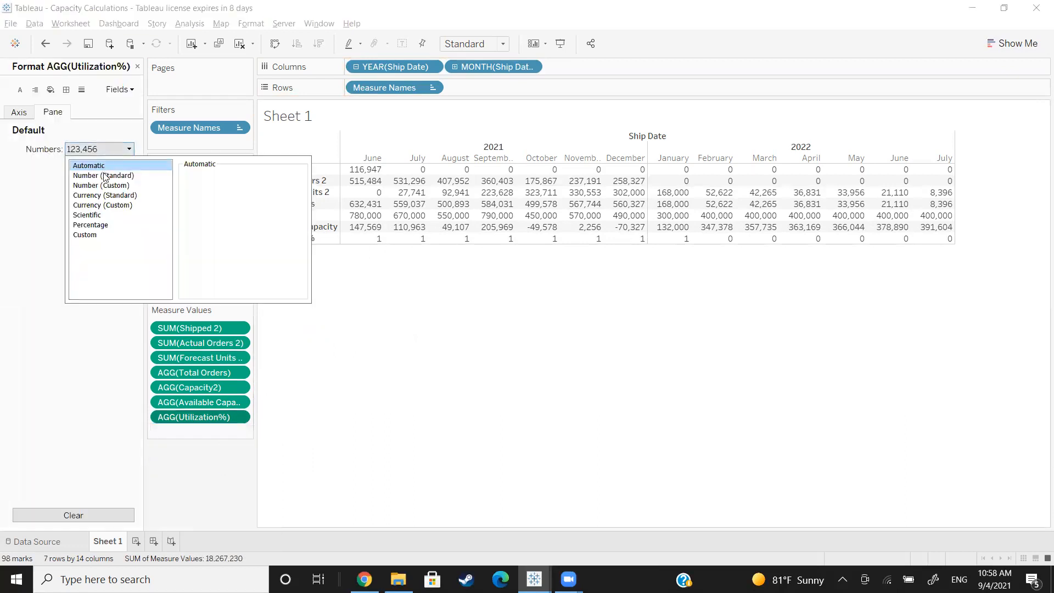
click(104, 225)
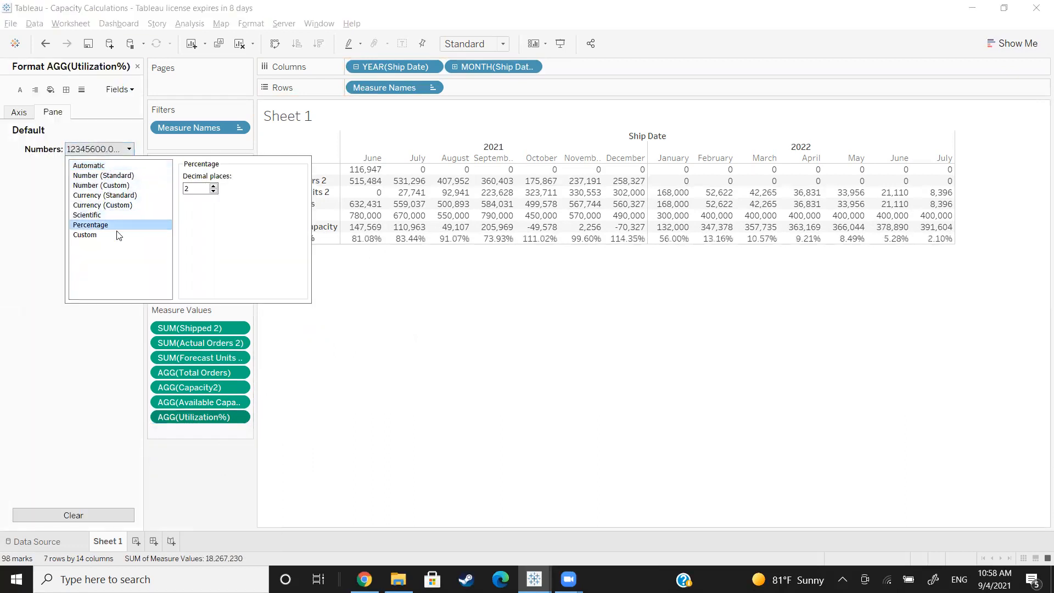
double_click(213, 191)
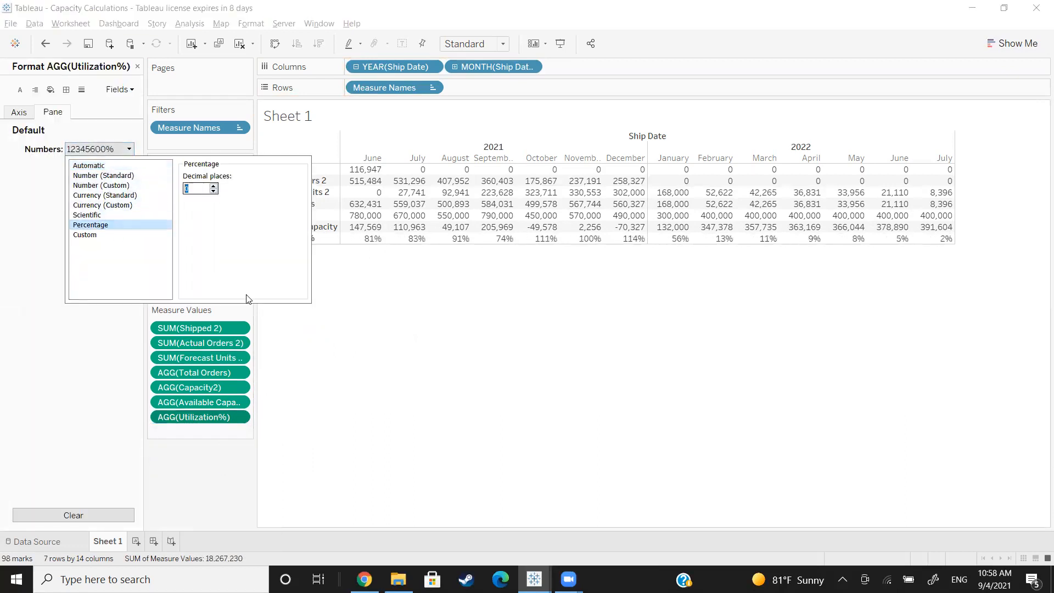
click(309, 386)
click(138, 66)
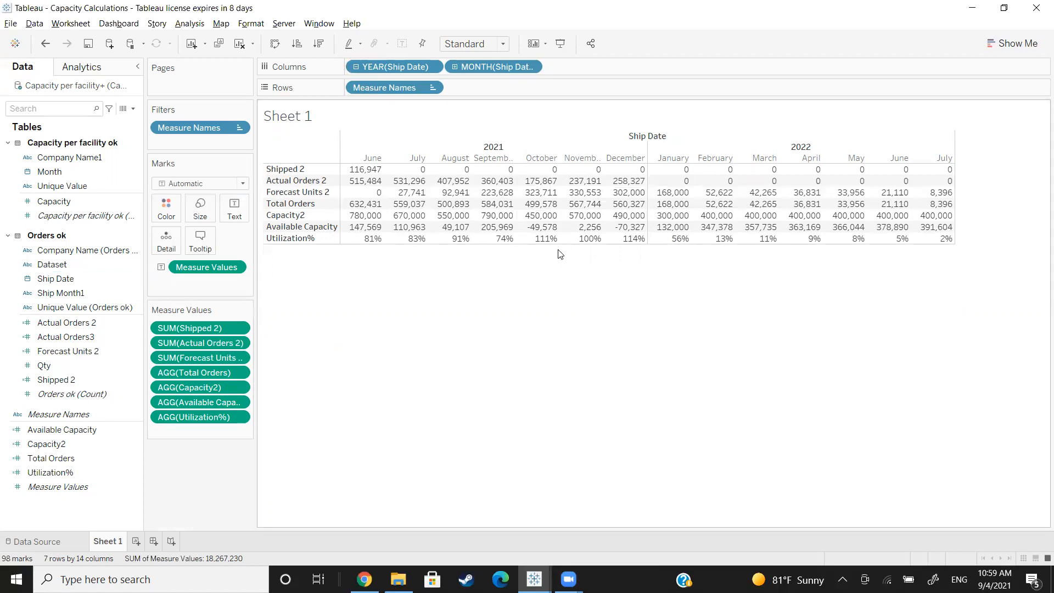
mouse_move(555, 254)
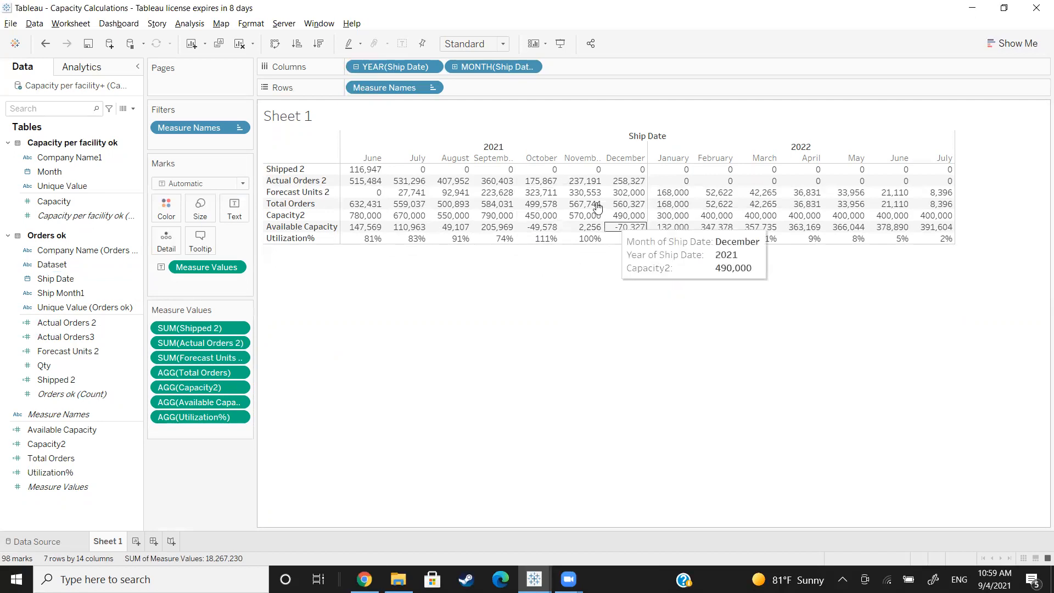
mouse_move(589, 198)
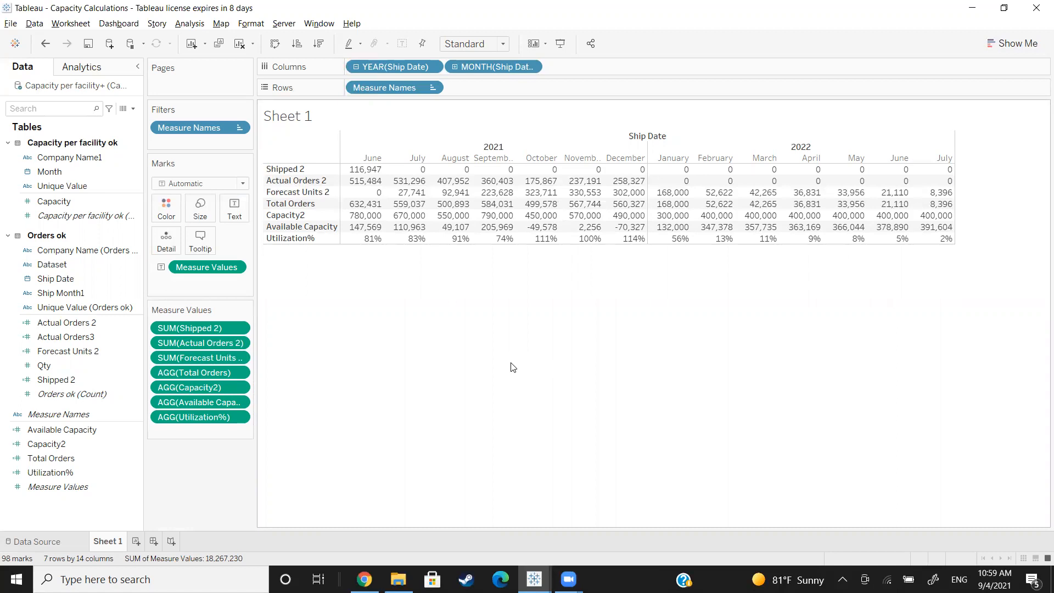
mouse_move(635, 239)
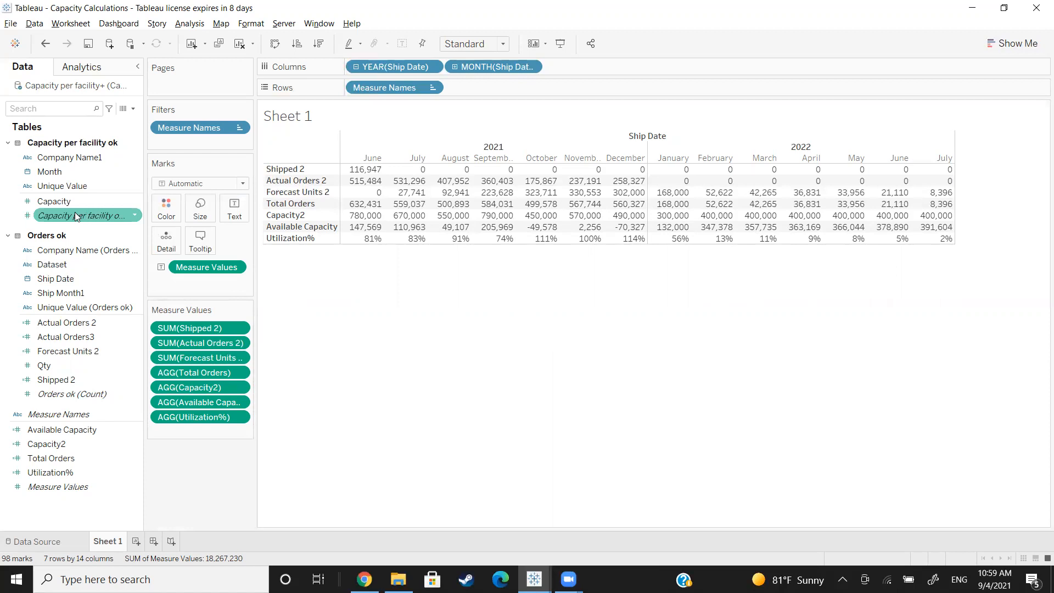
click(114, 169)
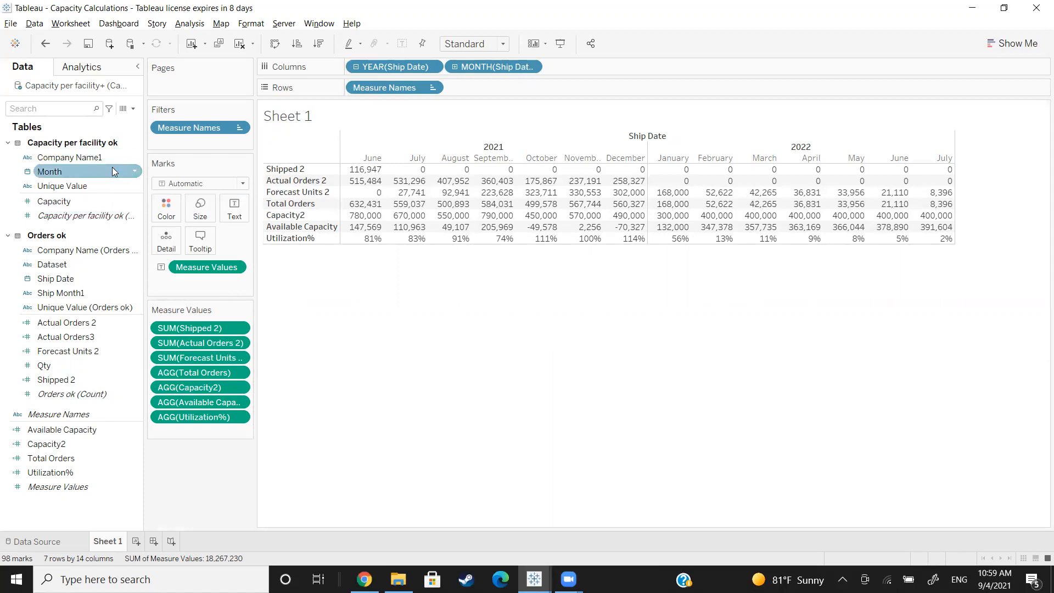
Step: Create a new calculated field named Over Capacity Months
click(133, 110)
click(124, 120)
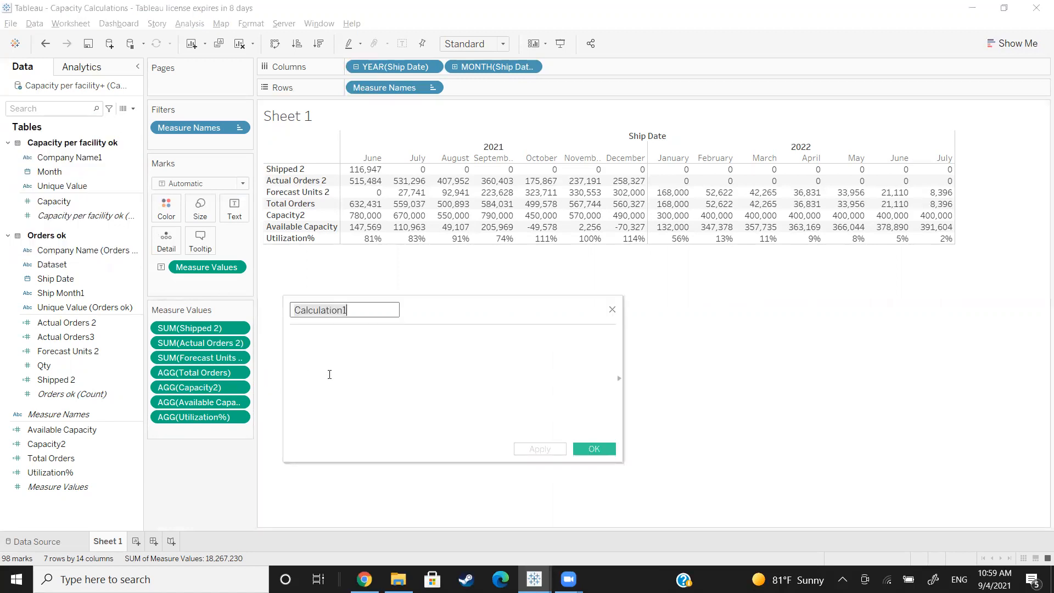
text(Capacity)
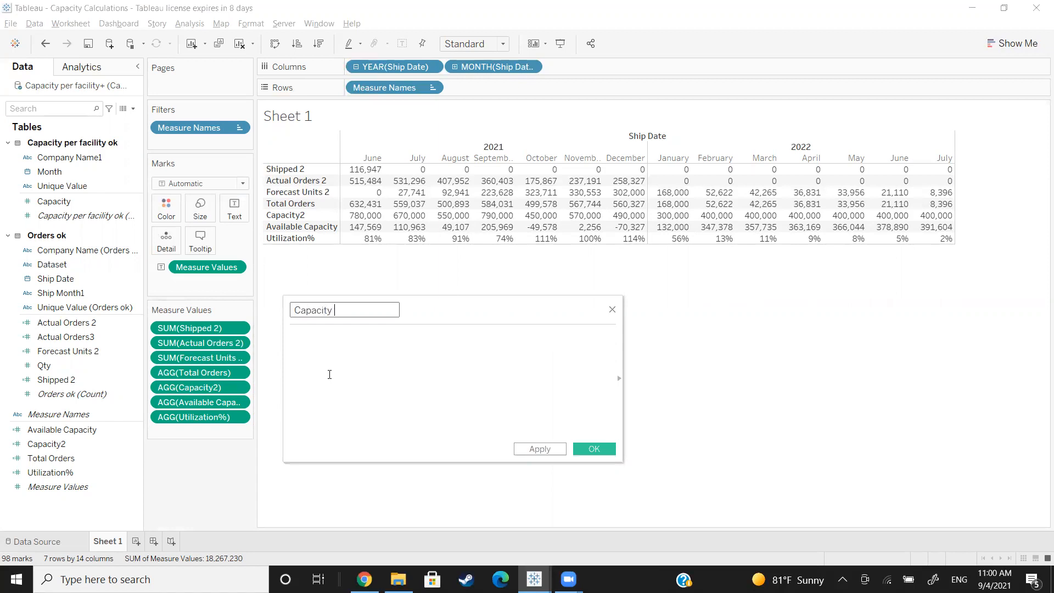
key(BackSpace)
key(BackSpace)
key(BackSpace)
key(BackSpace)
key(BackSpace)
key(BackSpace)
key(BackSpace)
key(BackSpace)
text(Over Capaci)
click(329, 375)
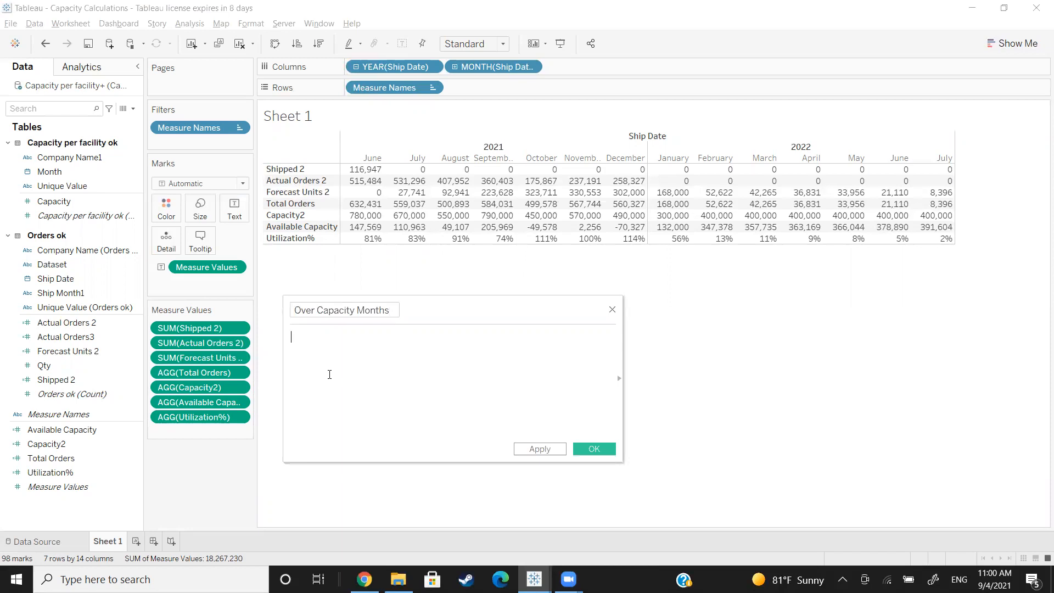
Step: Write an IF formula for Over Capacity Months that returns 1 when [Utilization%]>100% and 0 otherwise
text(if)
key(Return)
text(uti)
key(Return)
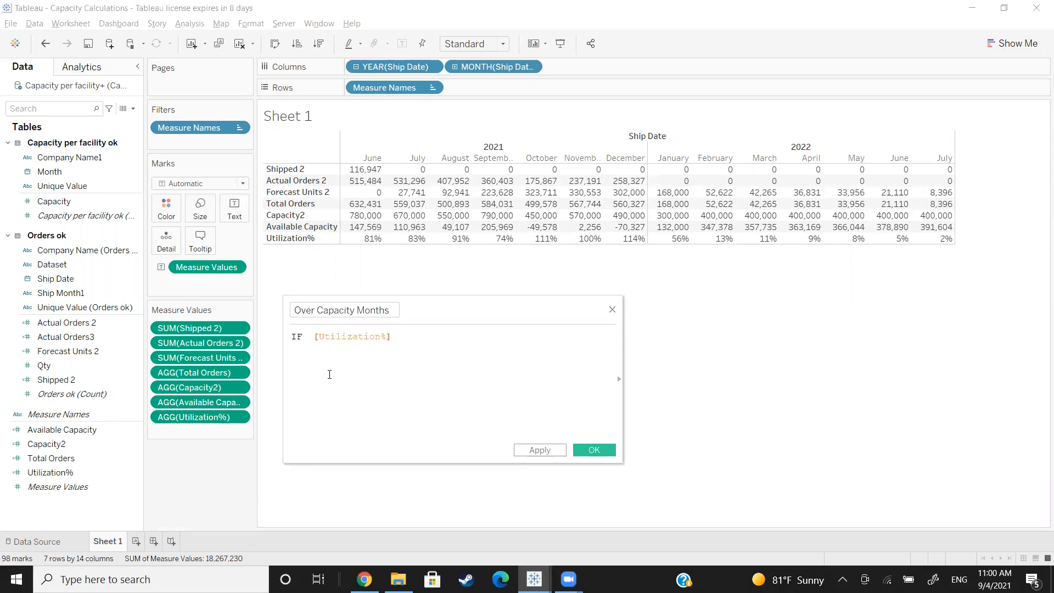
text(>100% then 1 elese 0 END)
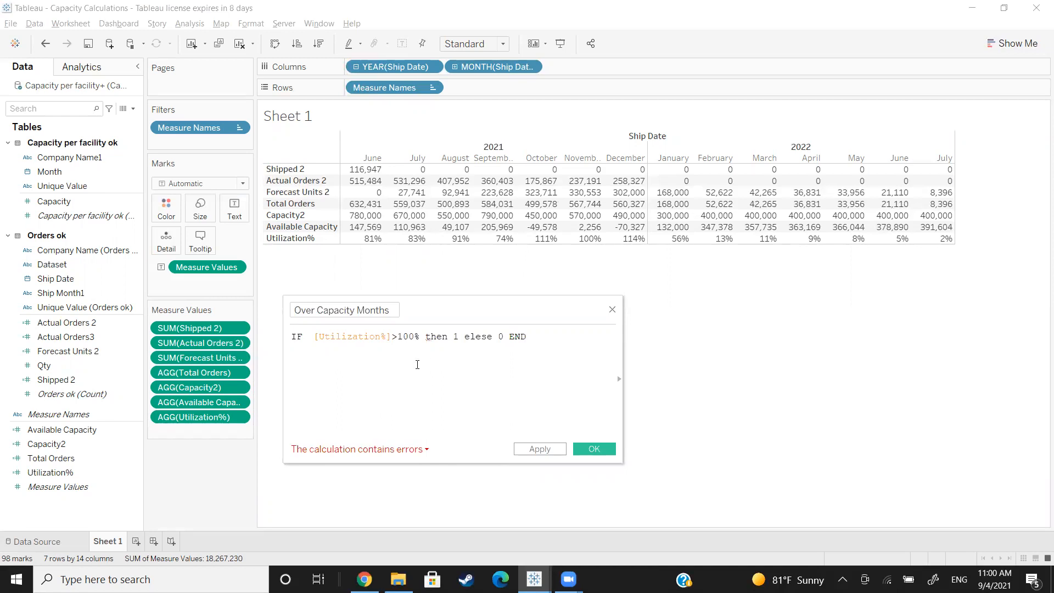
Step: Check the formula error, correct the formula to IF [Utilization%] > 1 THEN 1 ELSE 0 END, and save the field
click(376, 450)
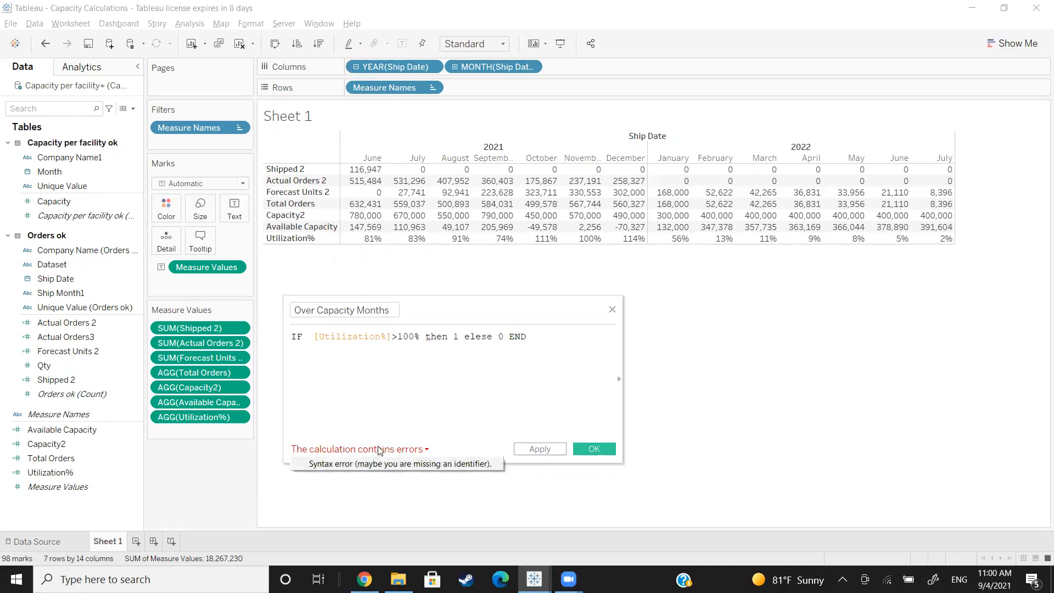
click(393, 336)
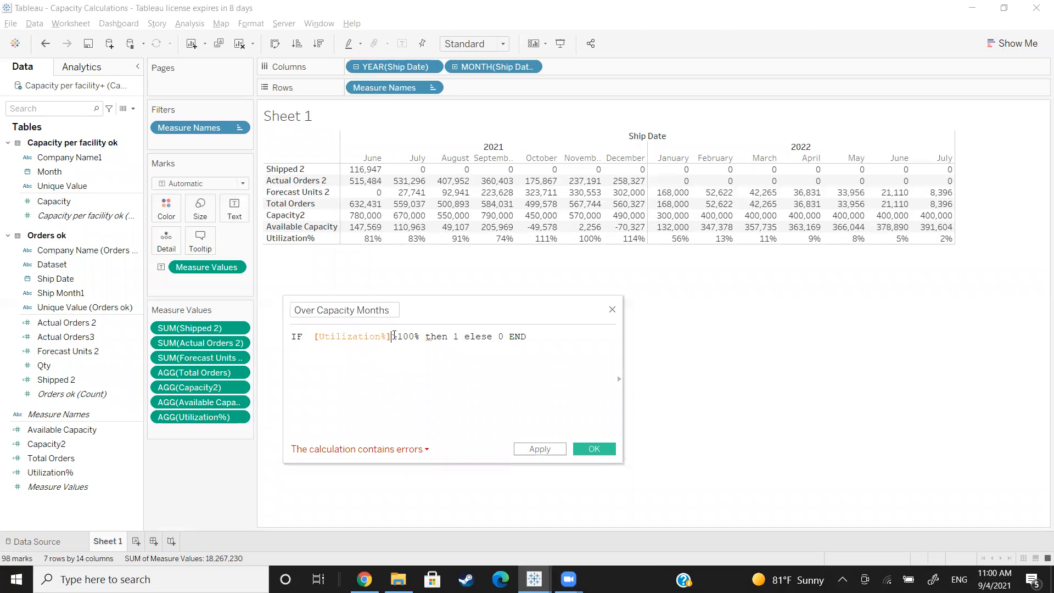
click(405, 336)
mouse_move(430, 336)
mouse_down()
mouse_move(409, 336)
mouse_move(422, 338)
mouse_up()
text(1 )
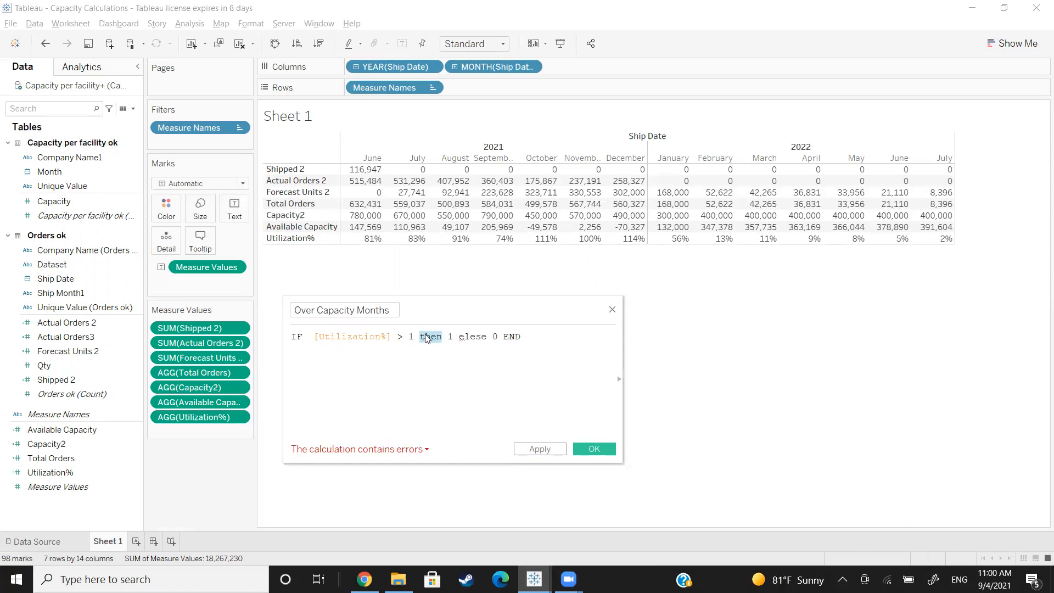
text(THEN)
drag(486, 336, 459, 336)
key(BackSpace)
text(eles)
key(BackSpace)
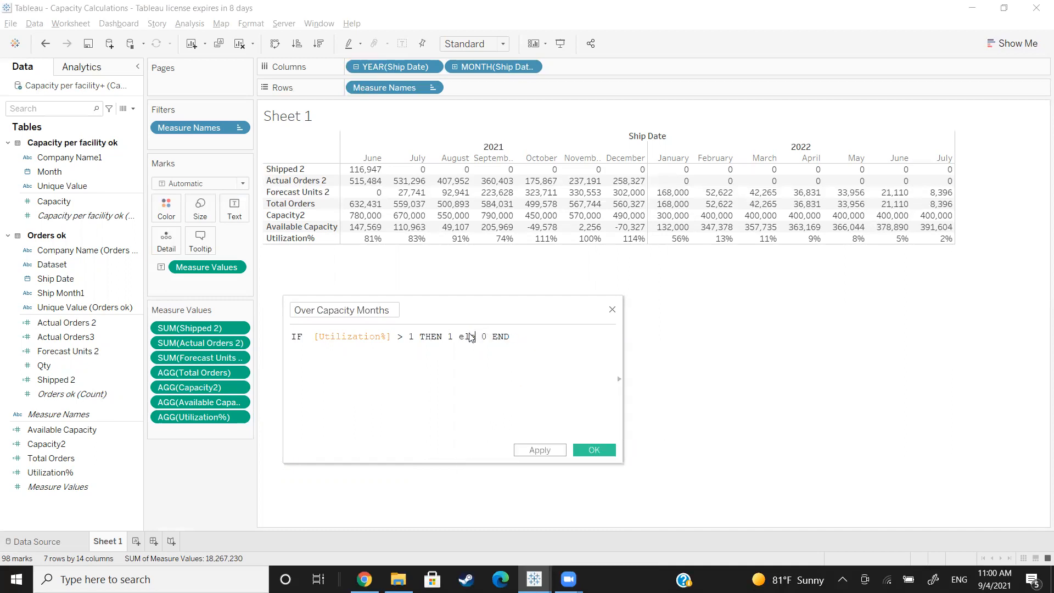
key(BackSpace)
key(Return)
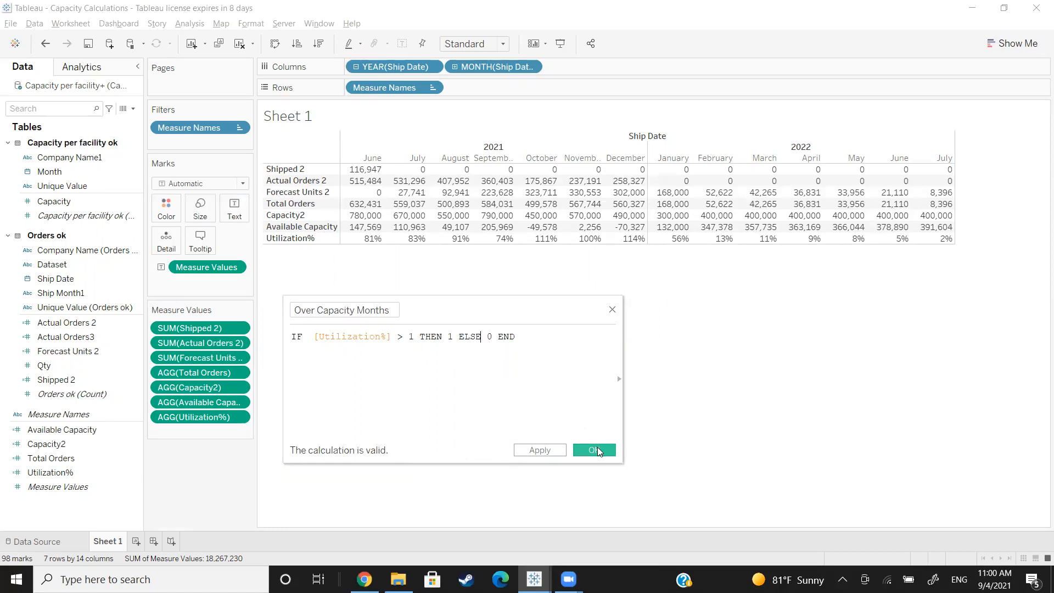
click(597, 450)
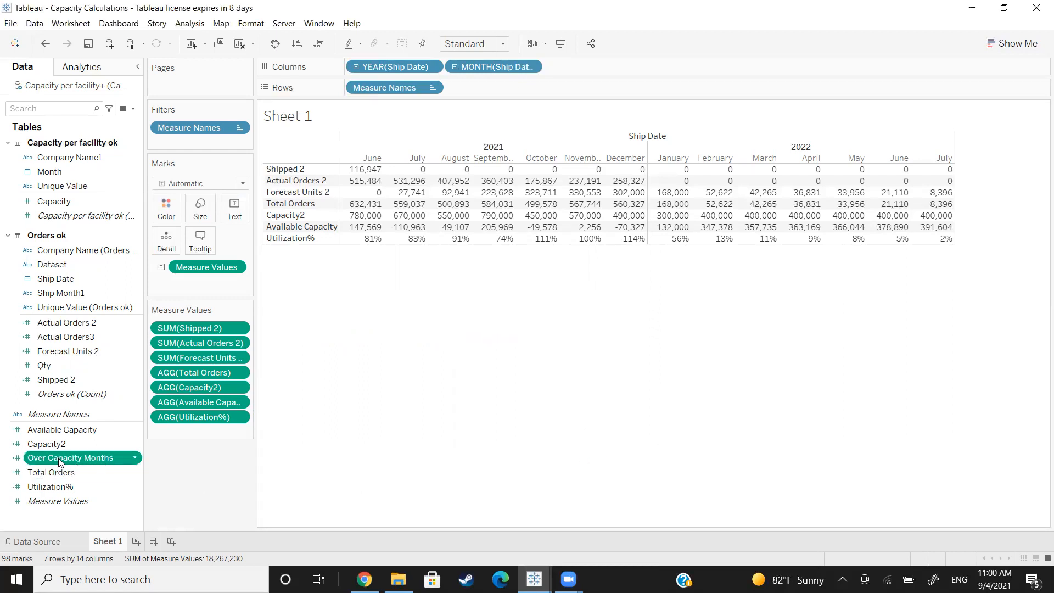
Step: Color the table's marks by Over Capacity Months
drag(61, 461, 167, 209)
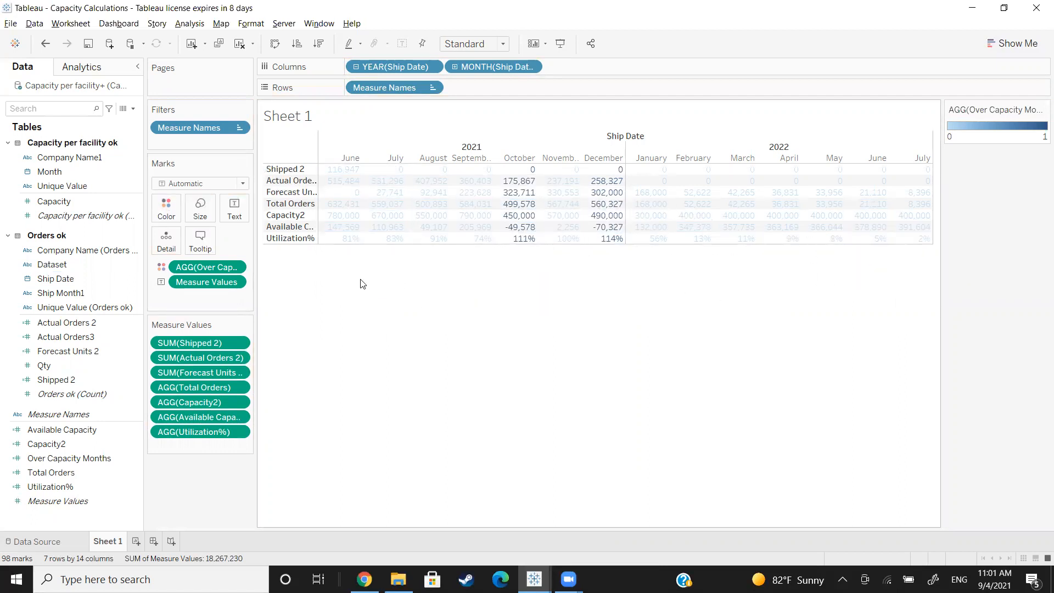
click(167, 215)
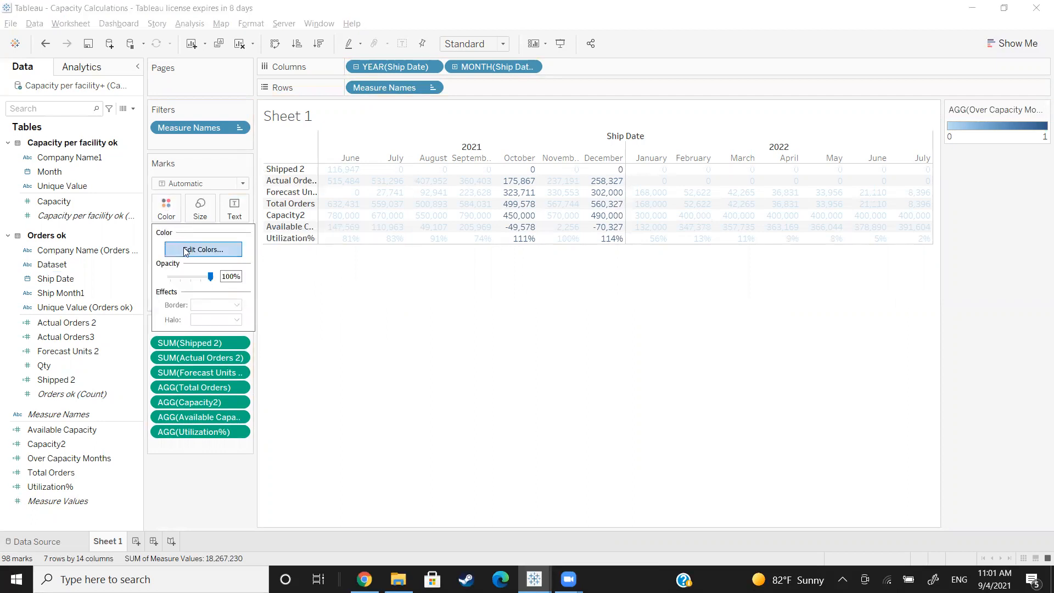
click(298, 115)
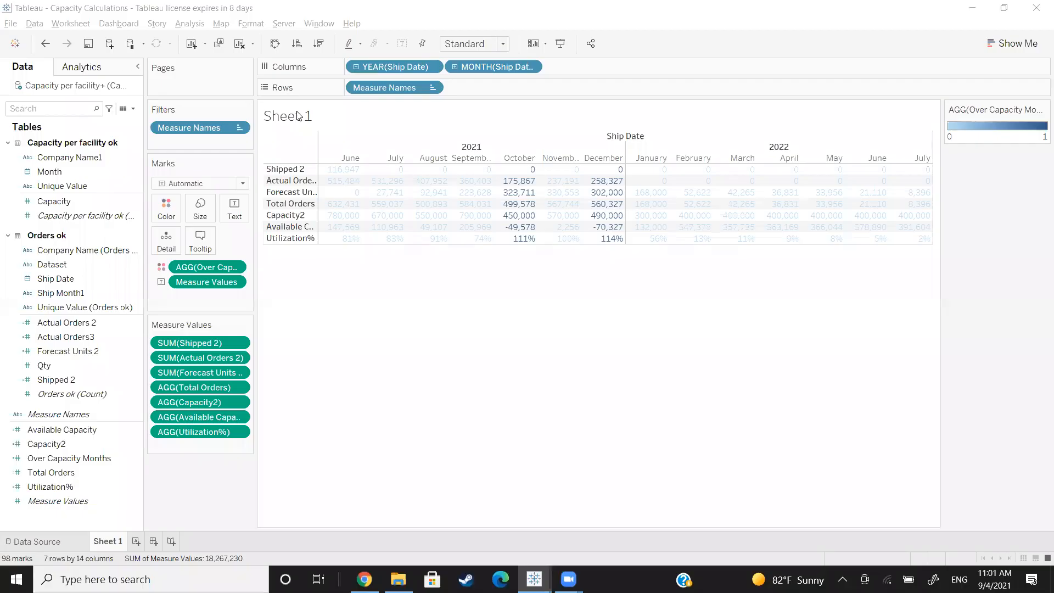
Step: Set the Over Capacity Months colors to the Red-Green-White Diverging palette, reversed, and apply it to the table
click(166, 208)
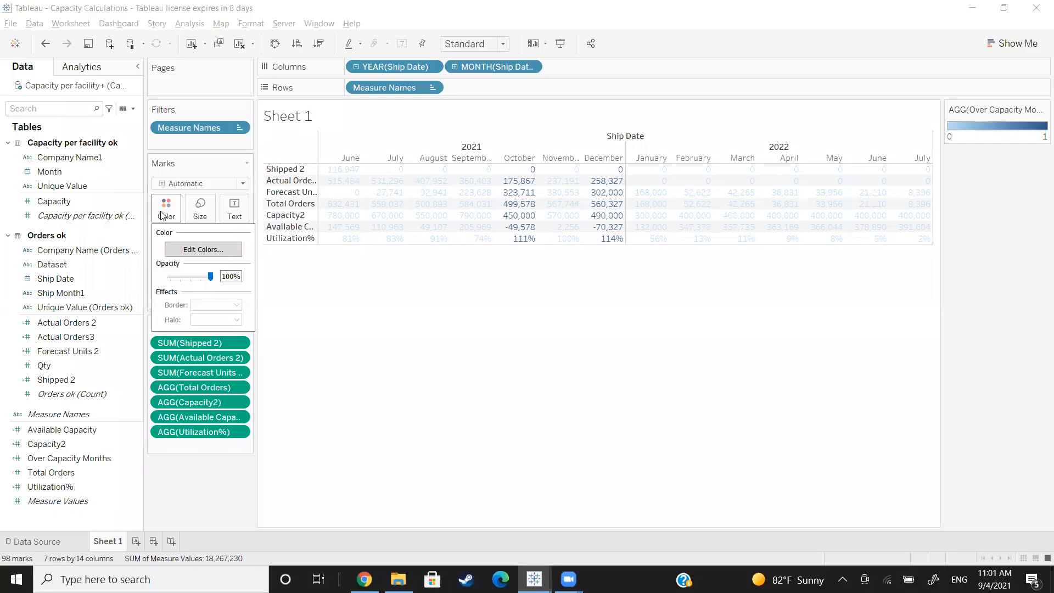
click(199, 251)
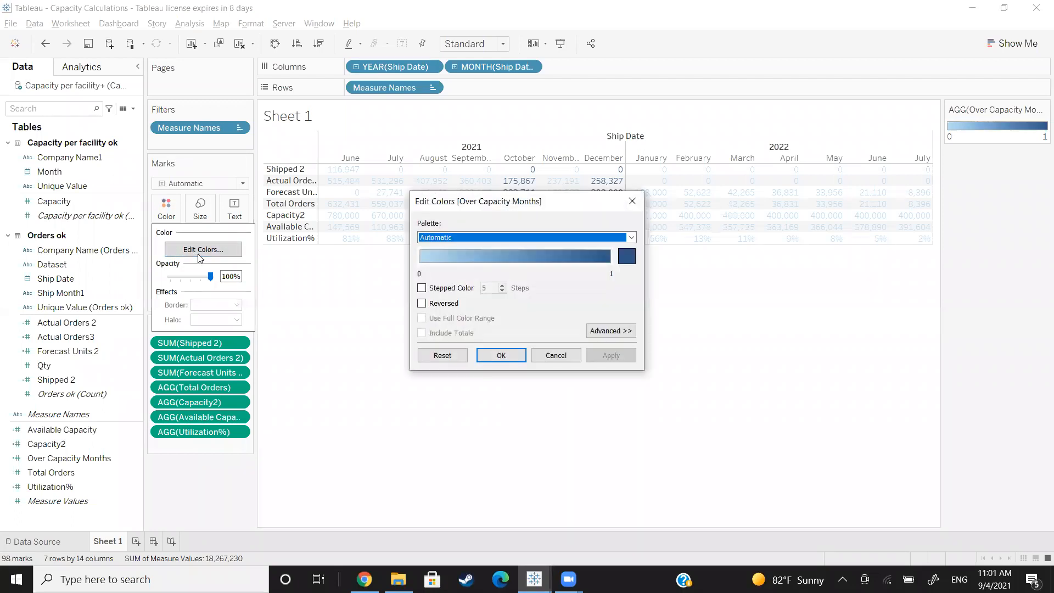
click(495, 237)
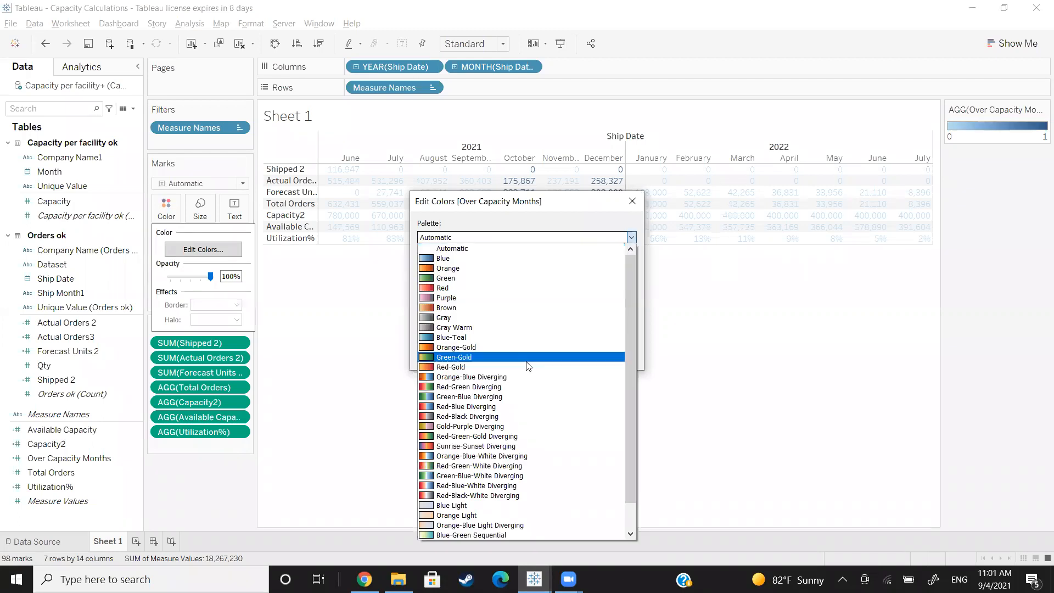
click(471, 466)
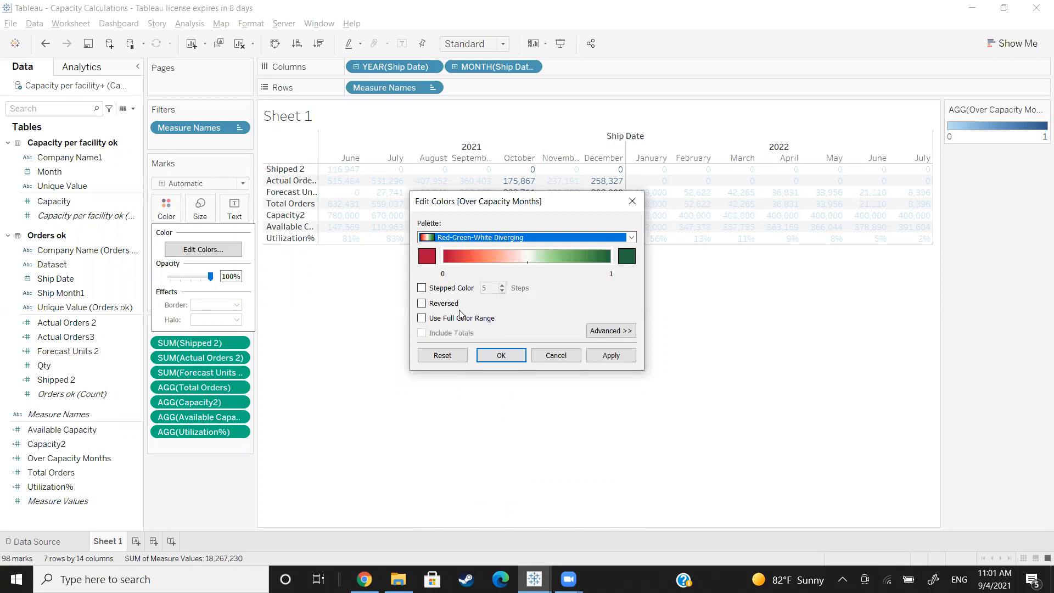
click(421, 302)
click(611, 355)
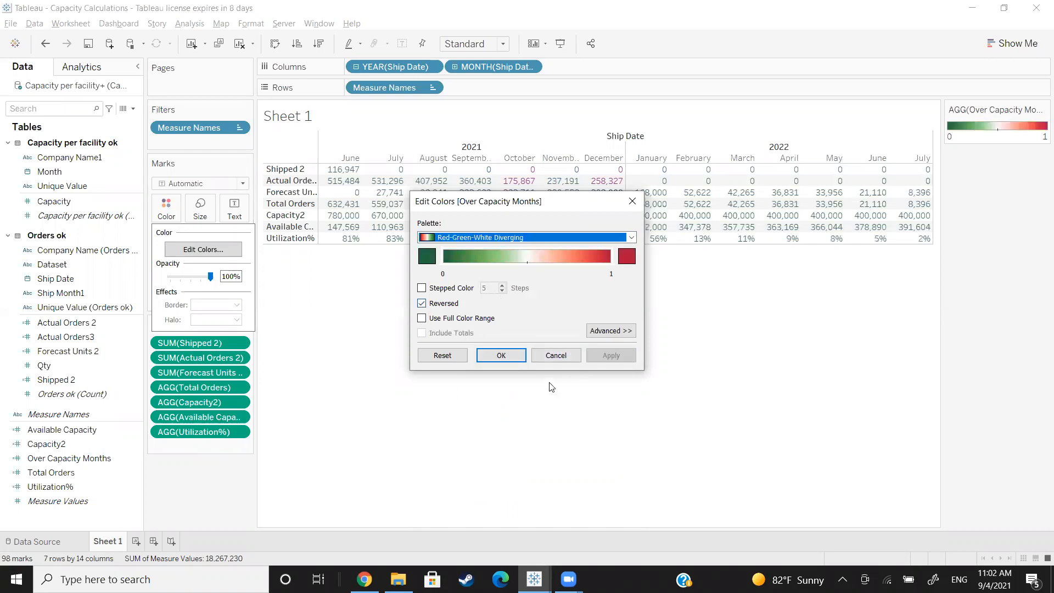
drag(543, 205, 812, 263)
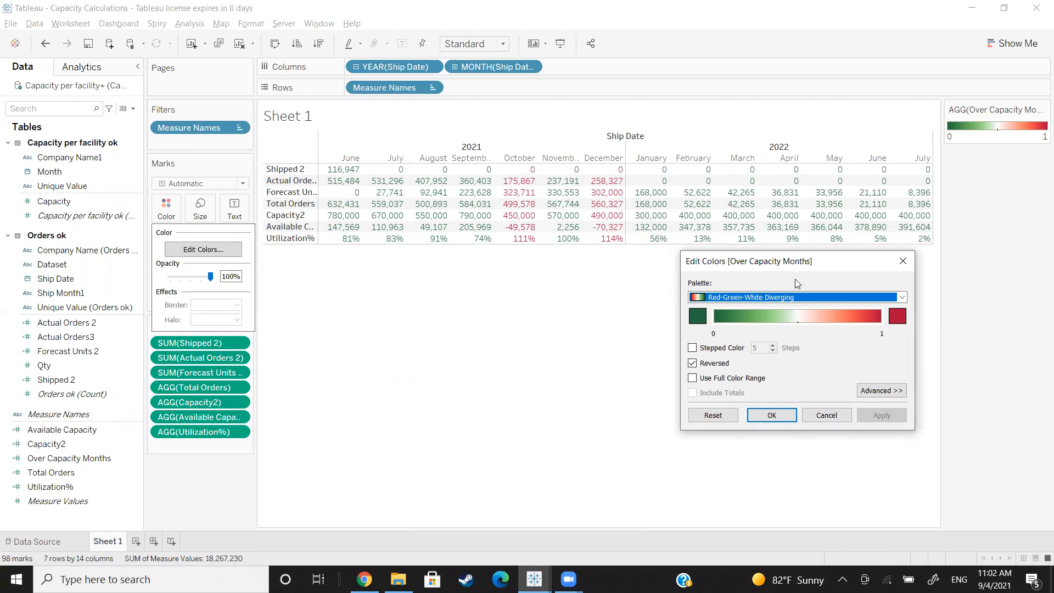
drag(797, 266, 756, 231)
click(729, 381)
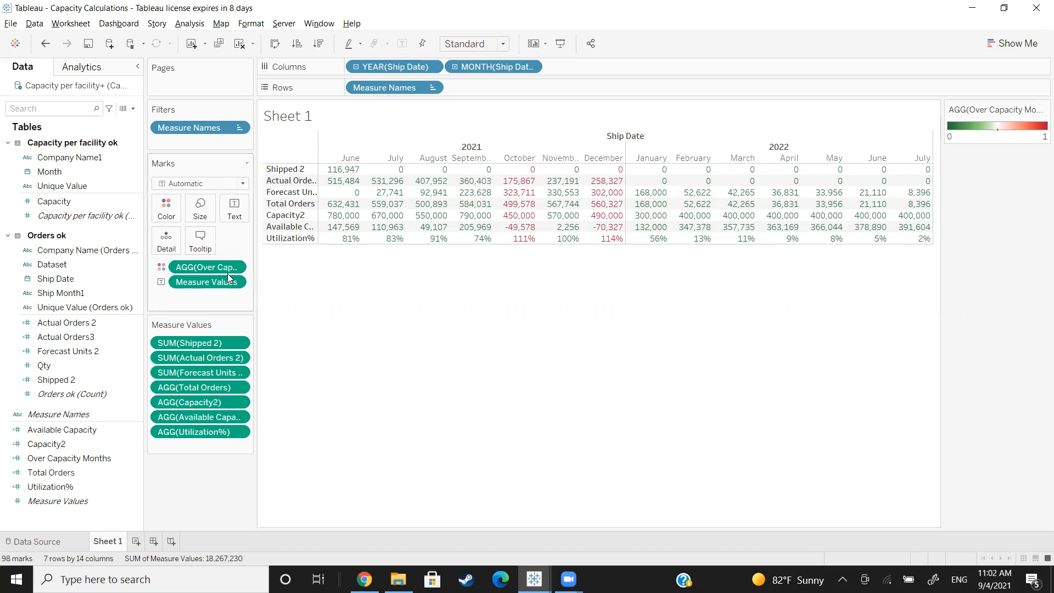
Step: Add Company Name (Orders ok) as a filter with all companies selected
click(73, 251)
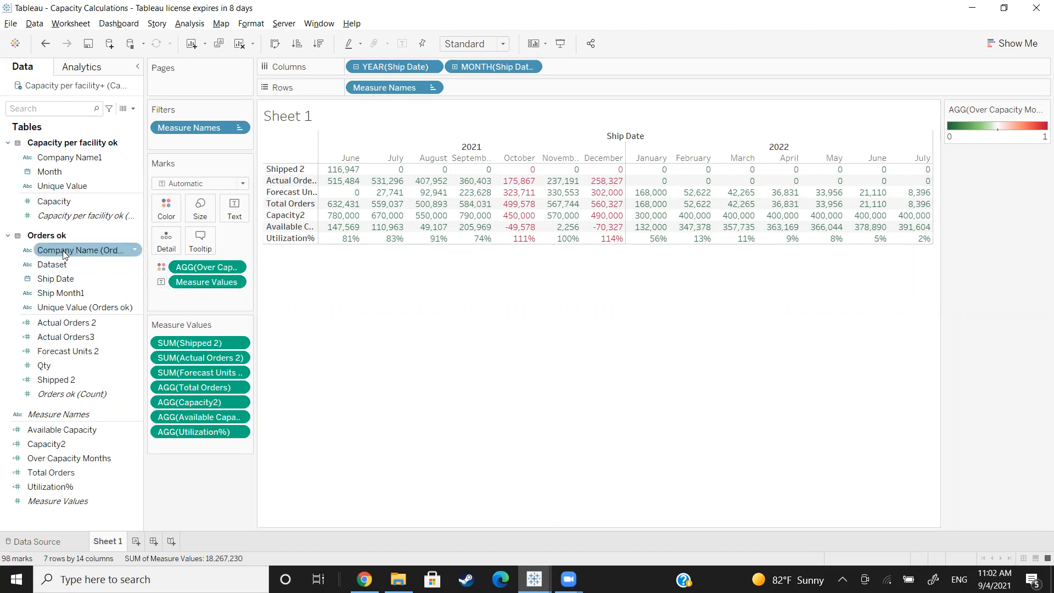
drag(60, 254, 179, 141)
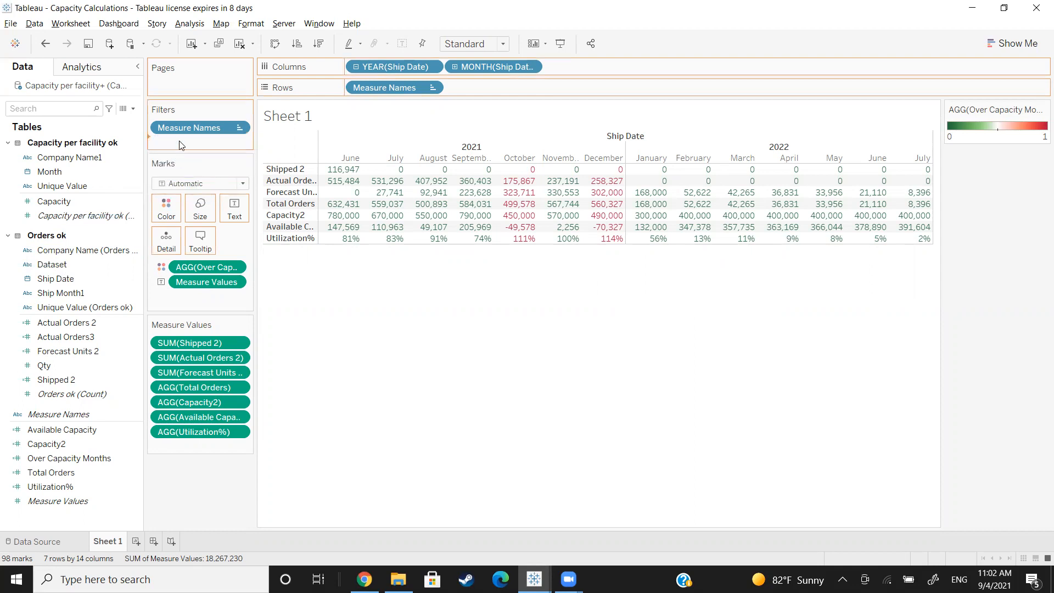
click(430, 337)
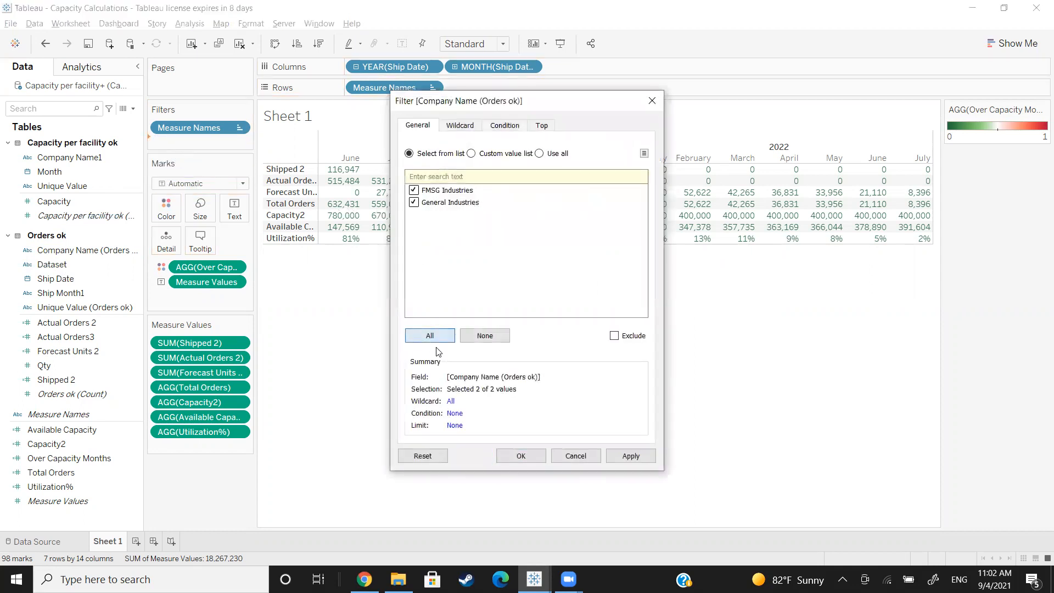
click(521, 457)
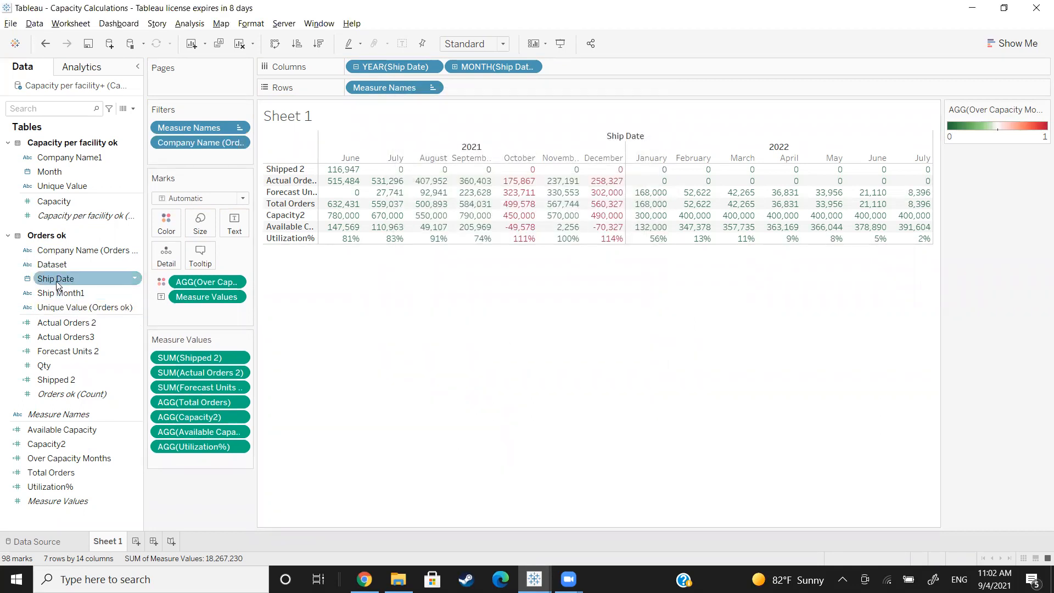
Step: Filter the table on Ship Date by Month / Year, clearing April, May, June and July 2022 from the selected months
drag(53, 282, 160, 160)
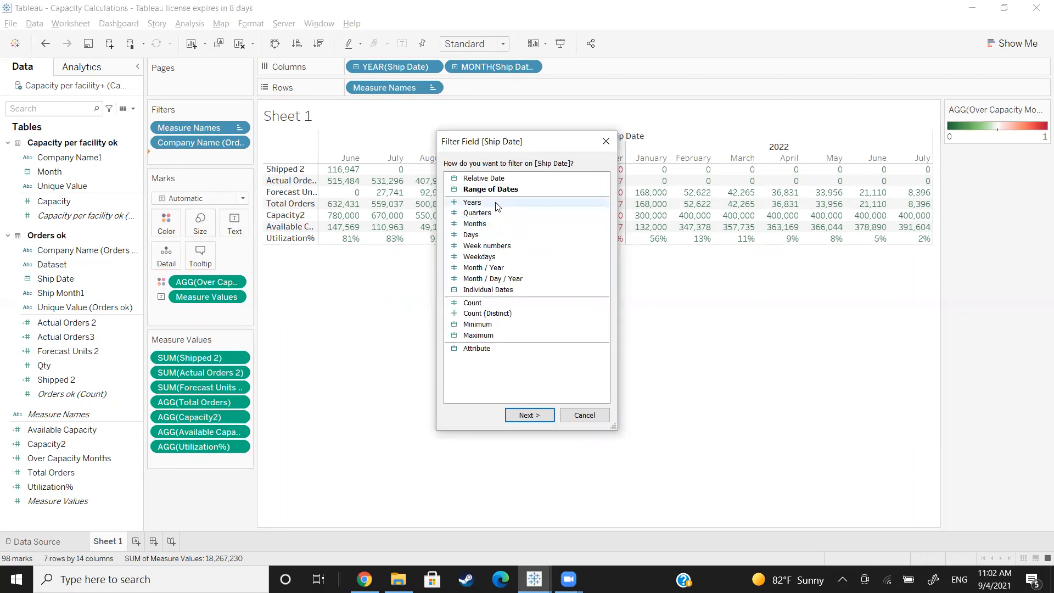
click(492, 204)
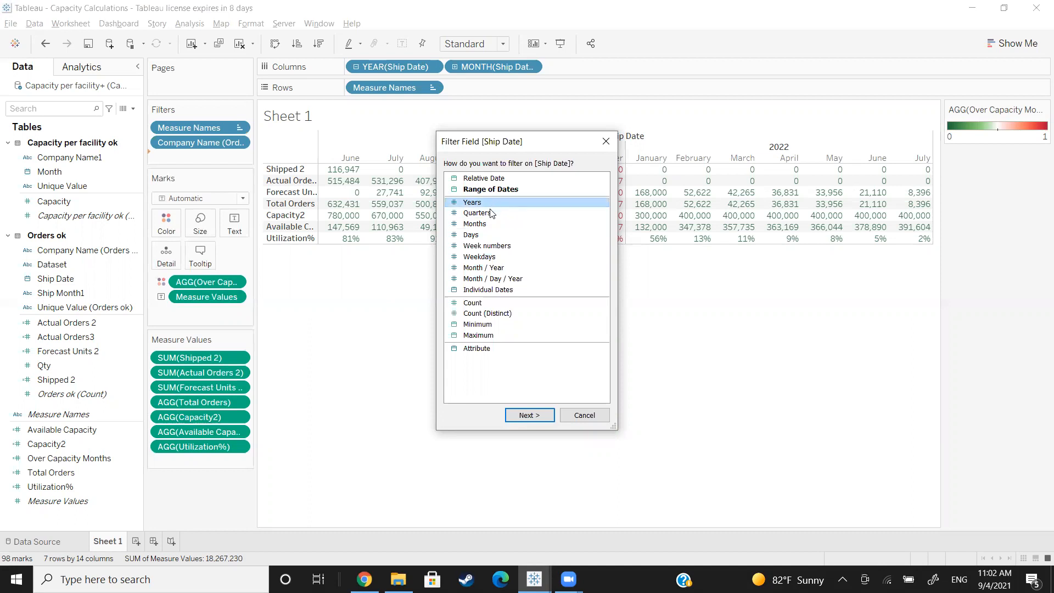
click(485, 179)
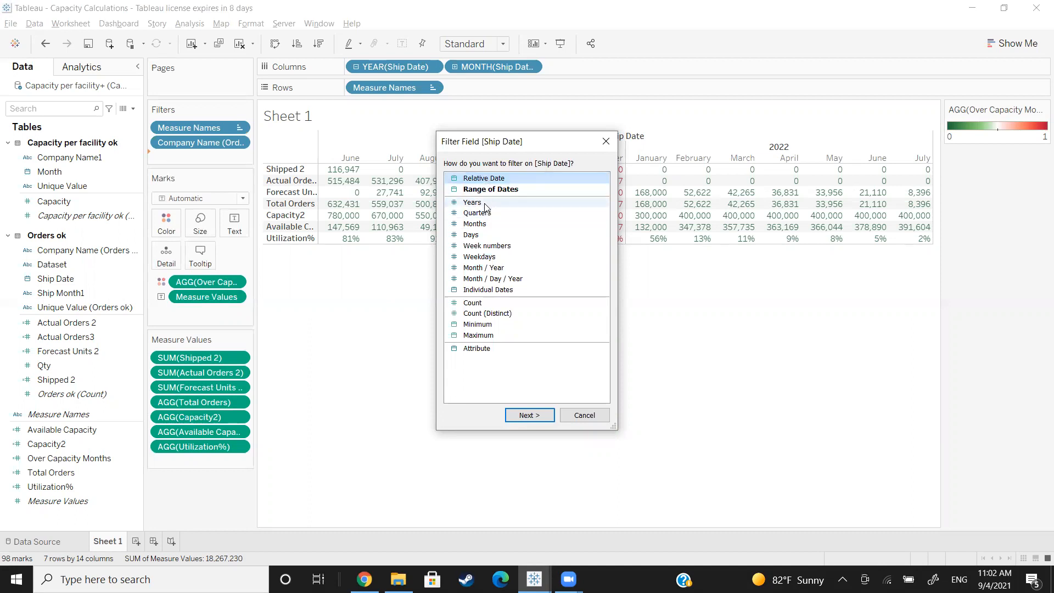
click(485, 204)
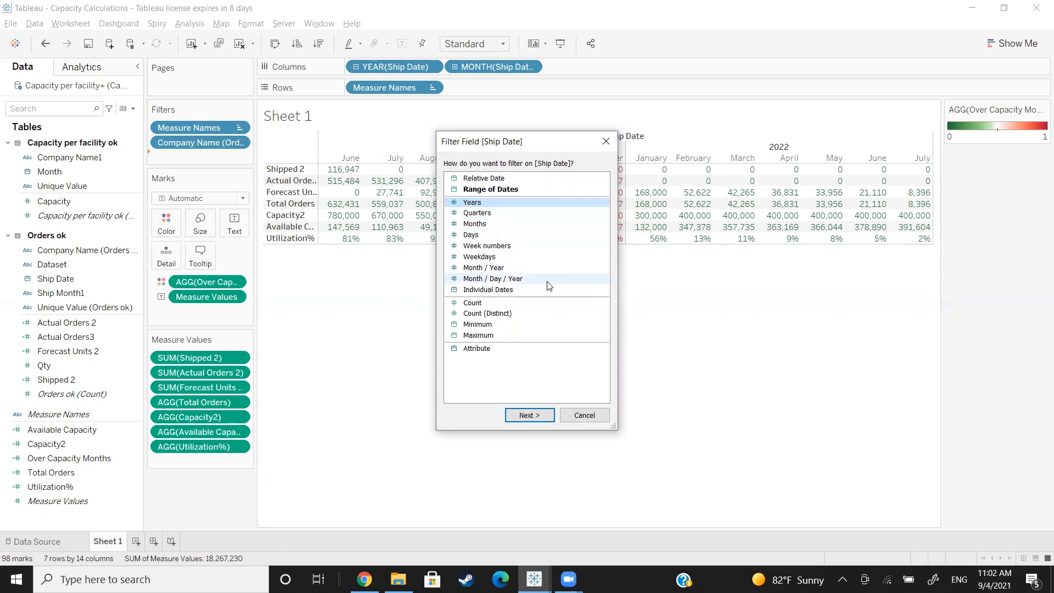
click(510, 268)
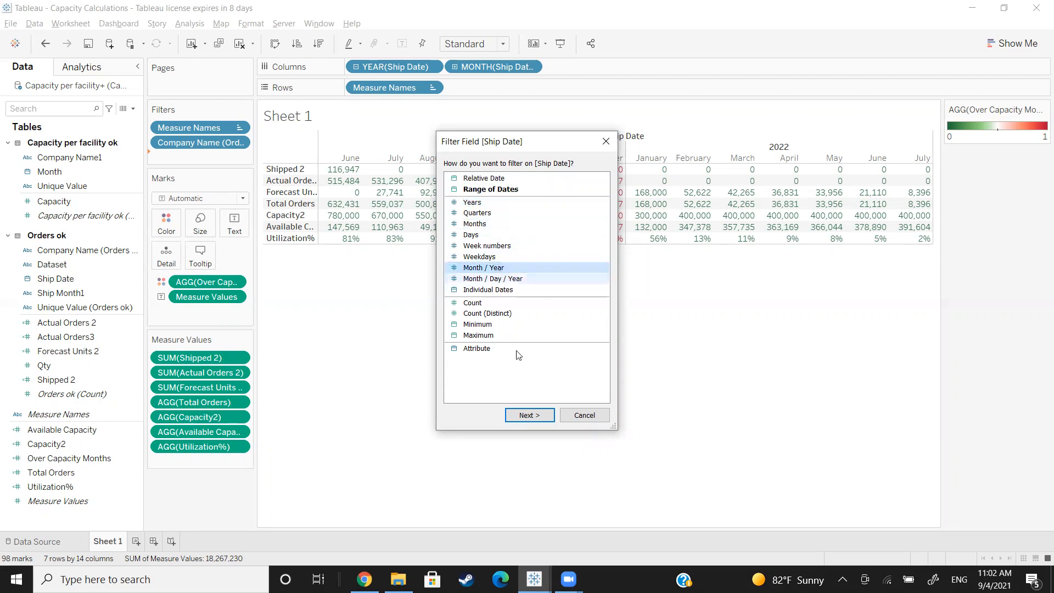
click(533, 415)
click(429, 328)
click(631, 230)
scroll(511, 302, down, 1)
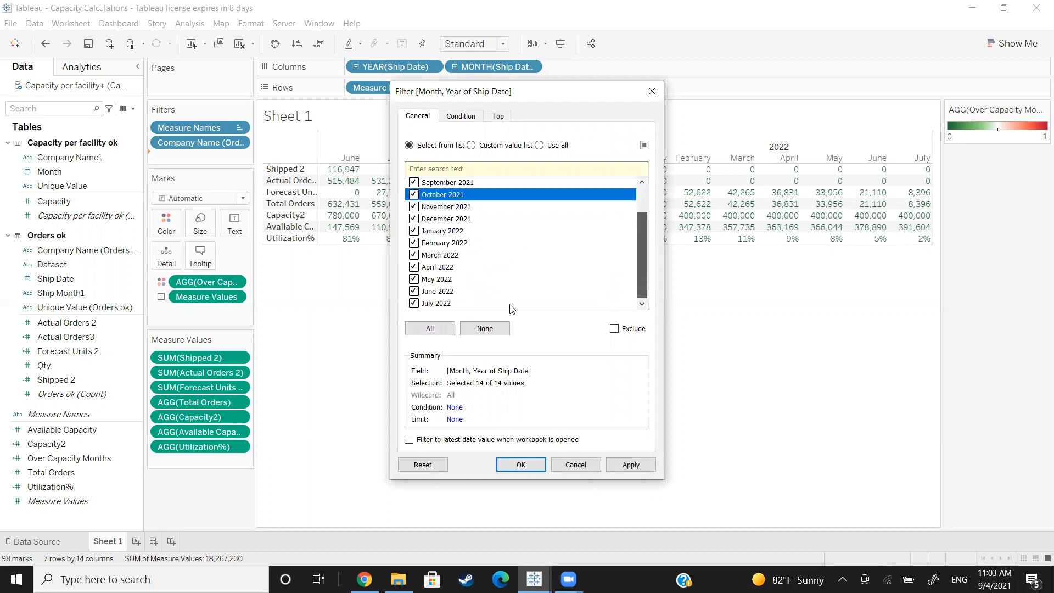
click(415, 279)
click(416, 293)
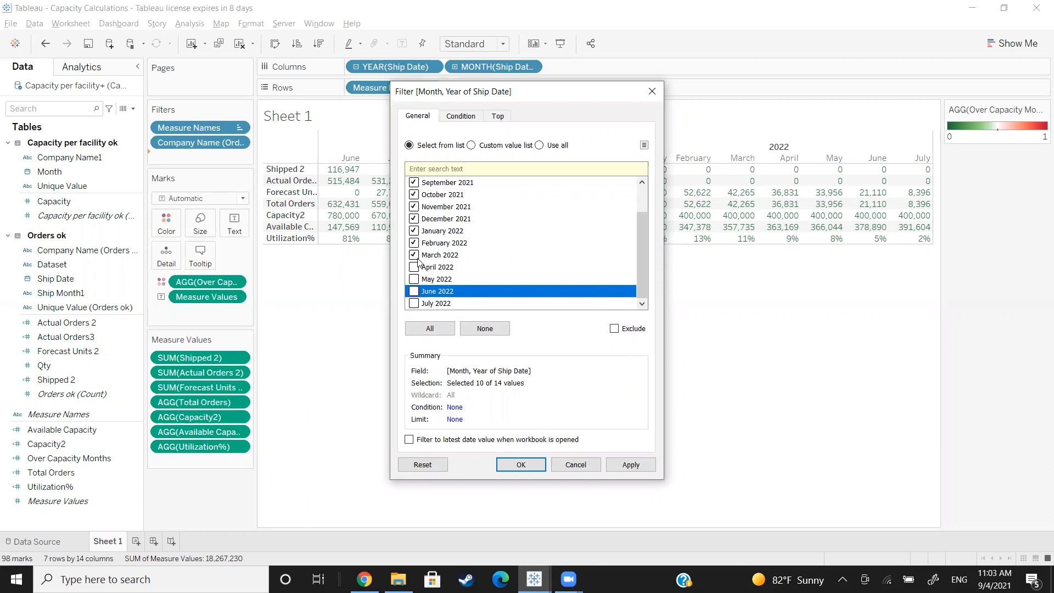
click(521, 466)
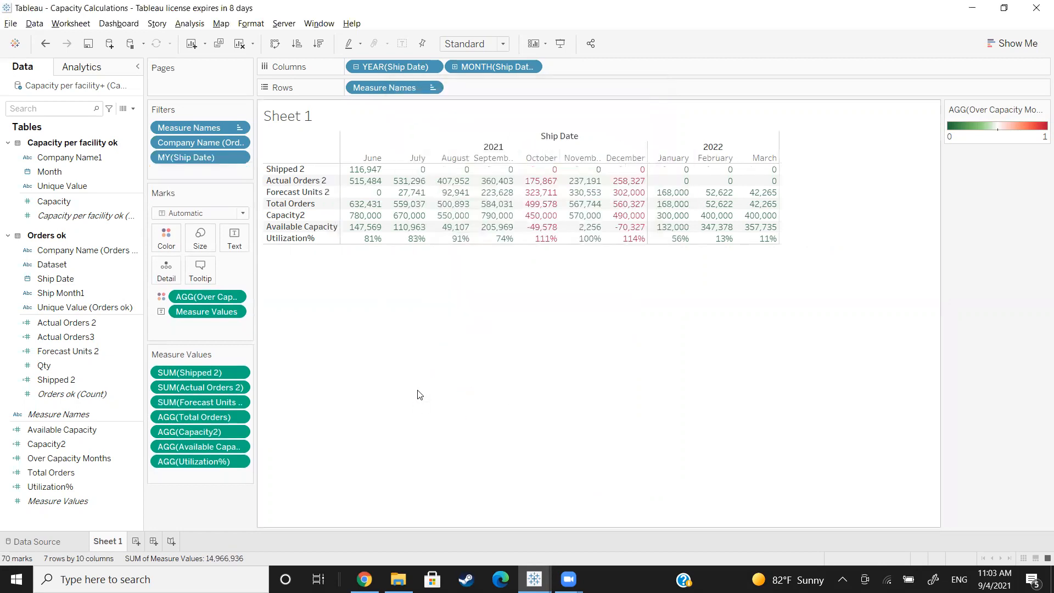
click(335, 192)
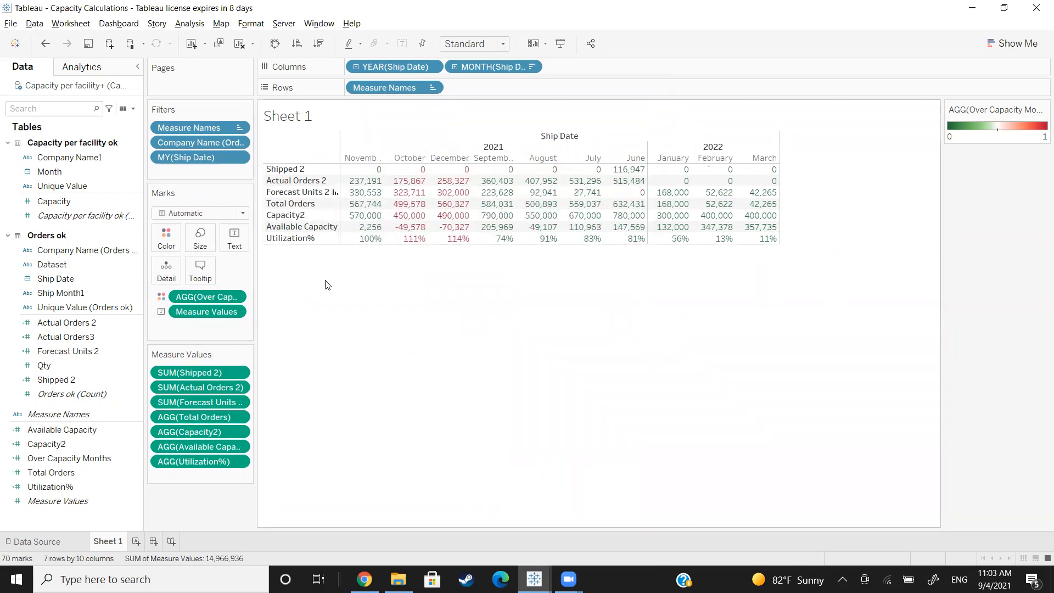
key(ctrl+z)
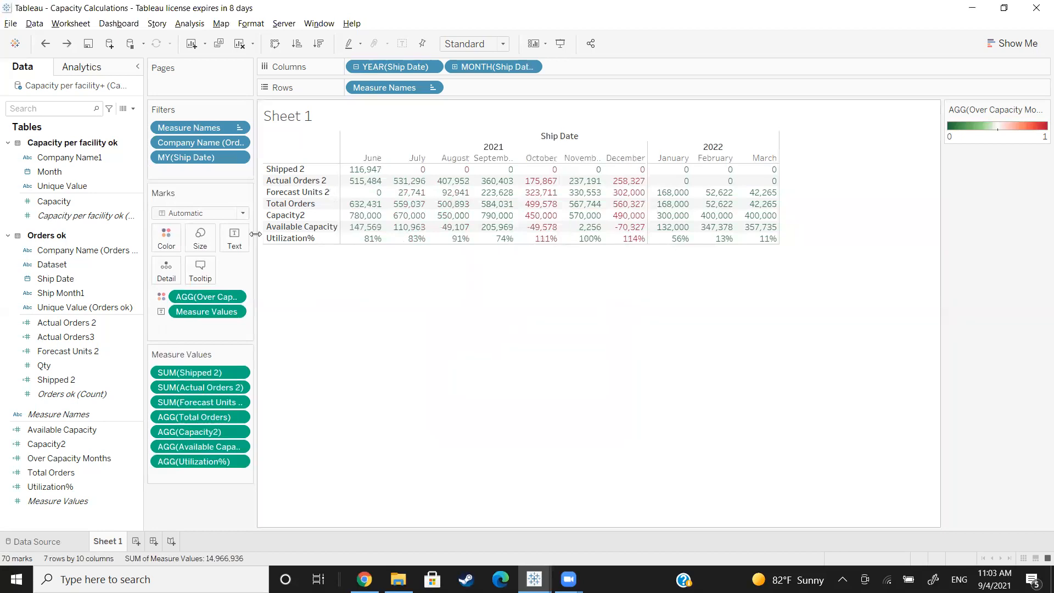
click(239, 159)
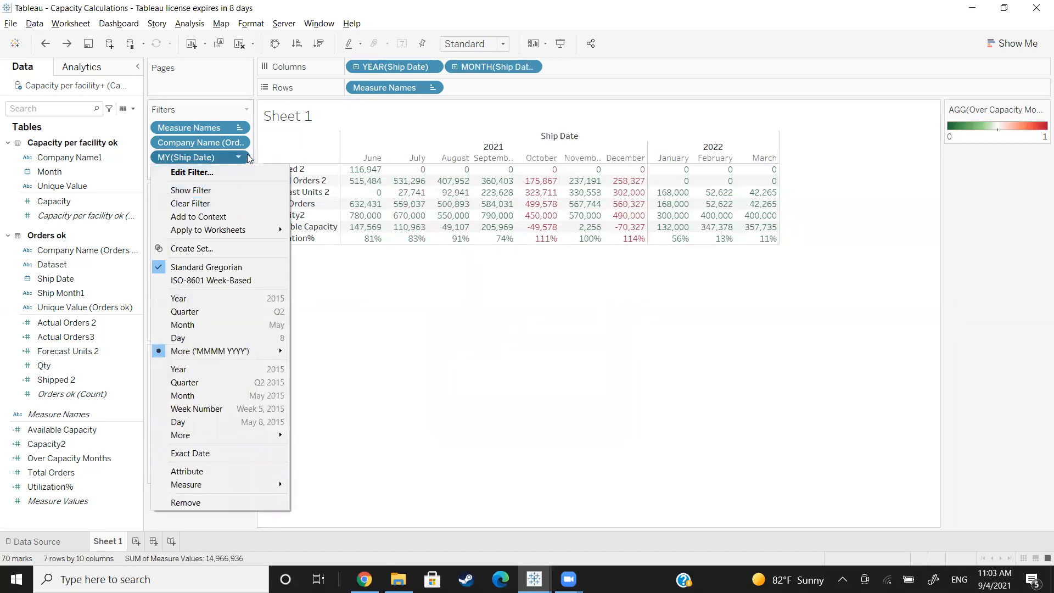
click(191, 172)
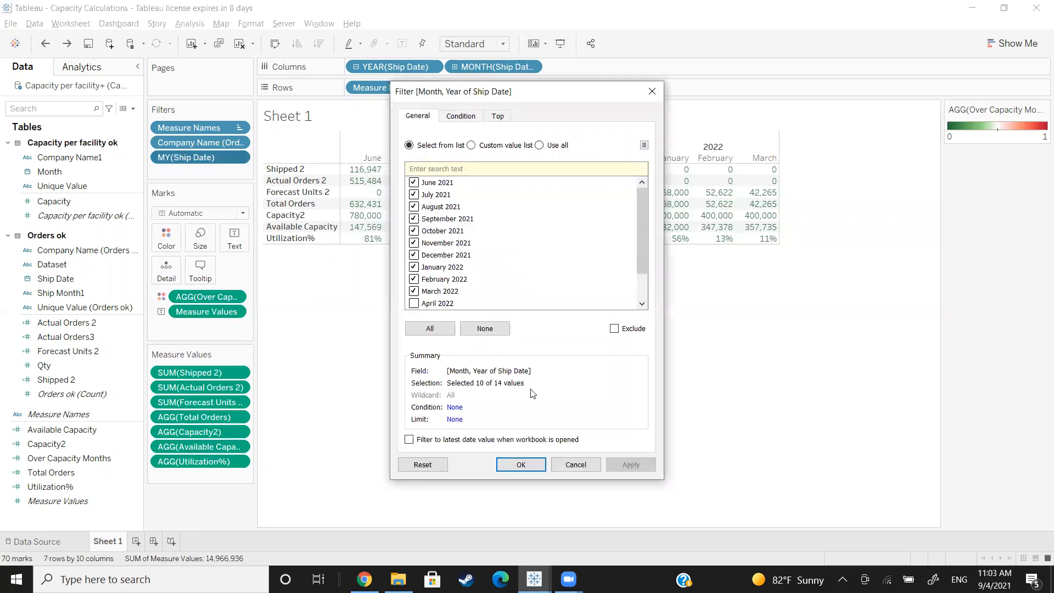
click(586, 462)
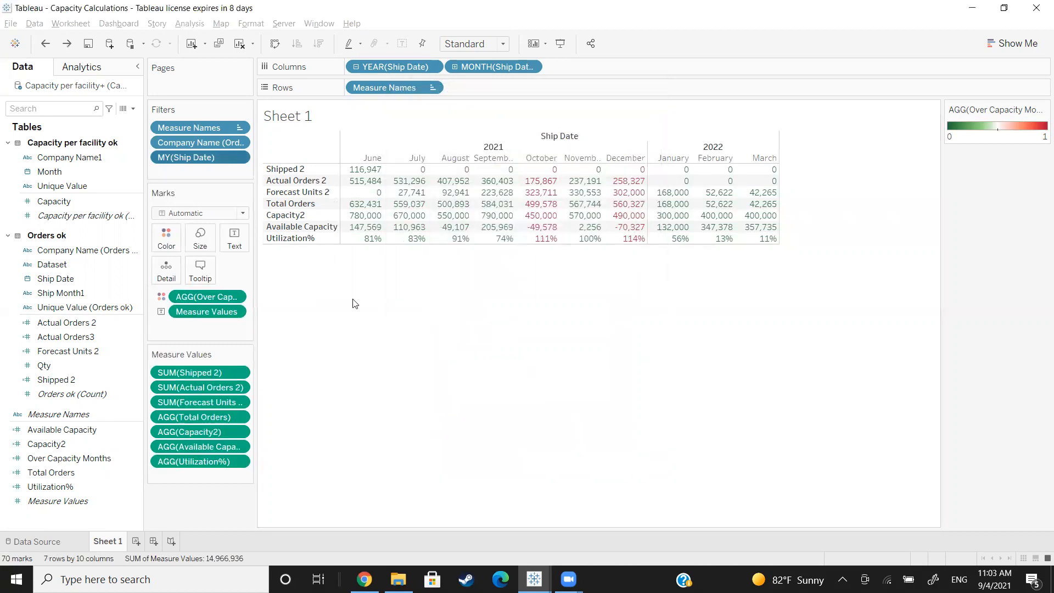
Step: Apply the Company Name and month/year Ship Date filters to all worksheets using this data source
click(239, 143)
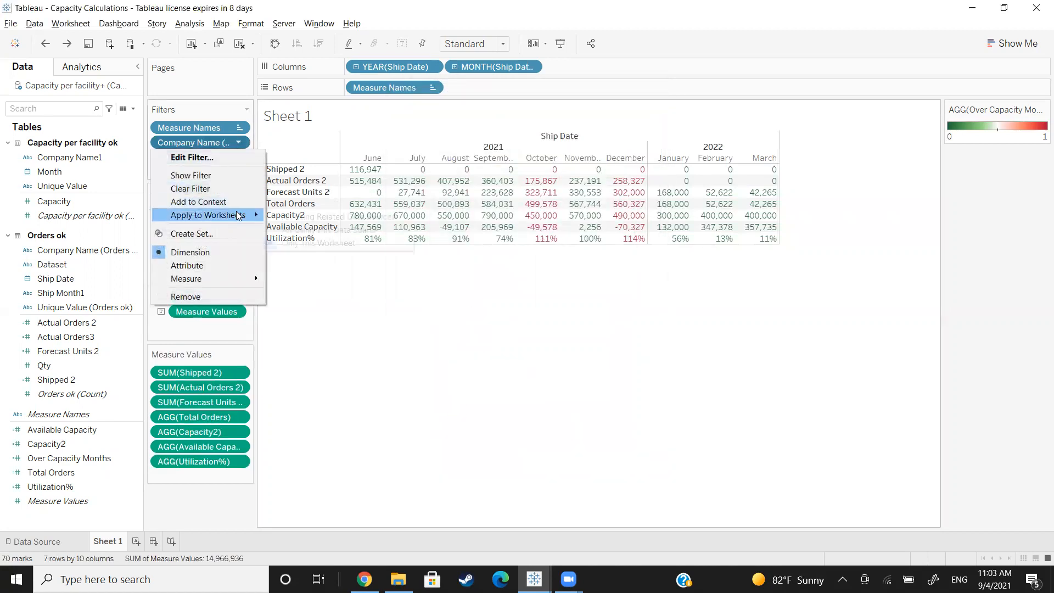
mouse_move(242, 215)
click(291, 229)
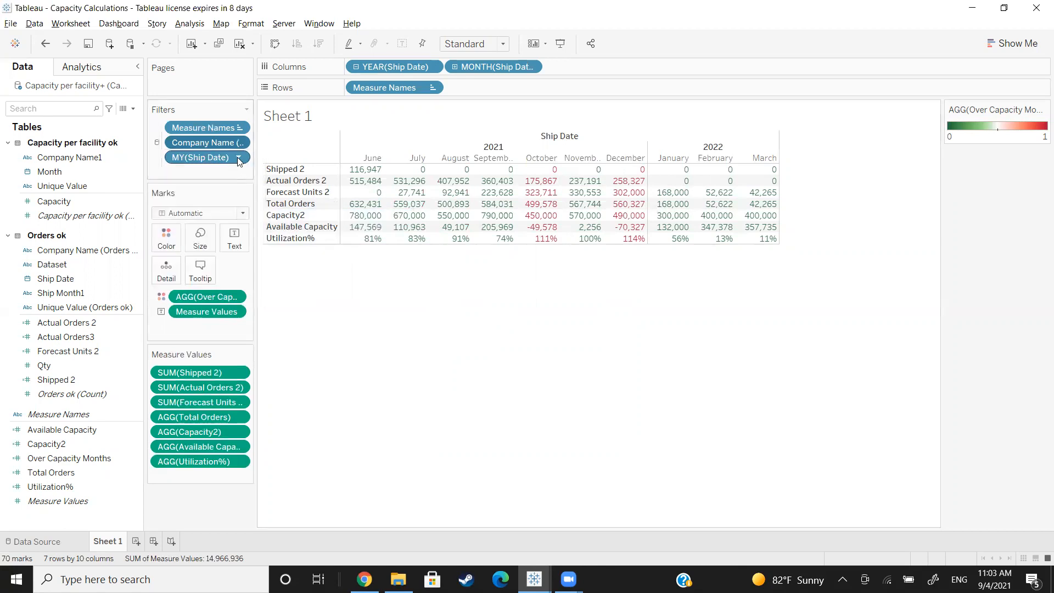
click(238, 157)
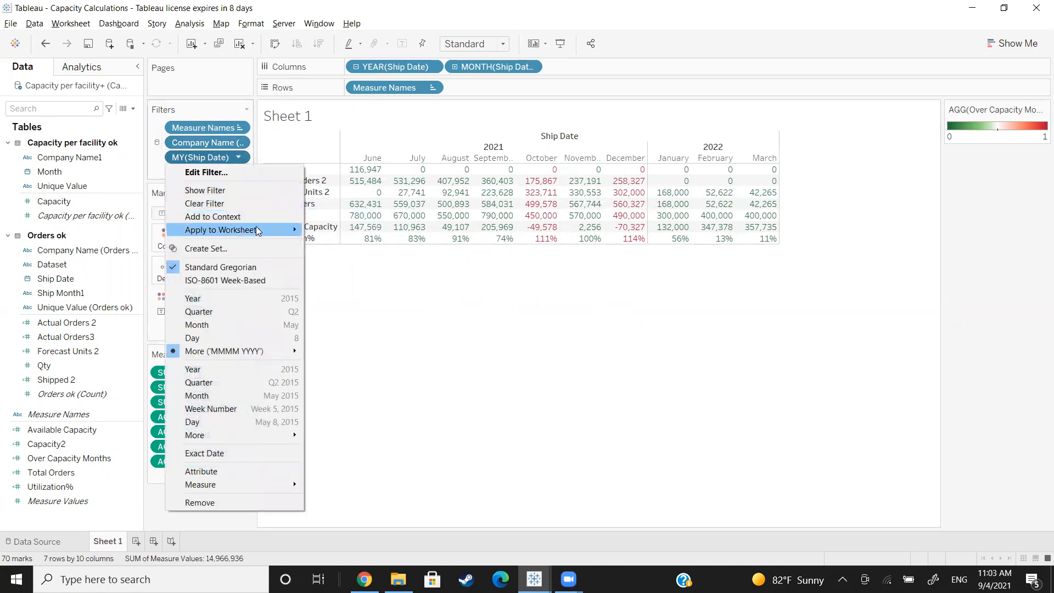
mouse_move(255, 228)
click(331, 245)
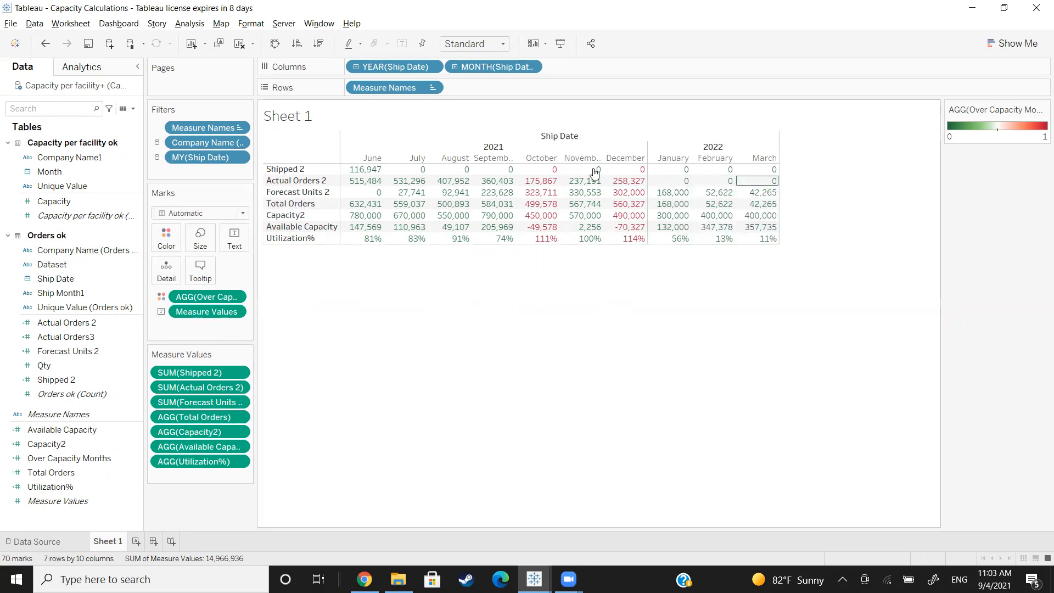
Step: Add a new blank worksheet to the workbook
mouse_move(564, 182)
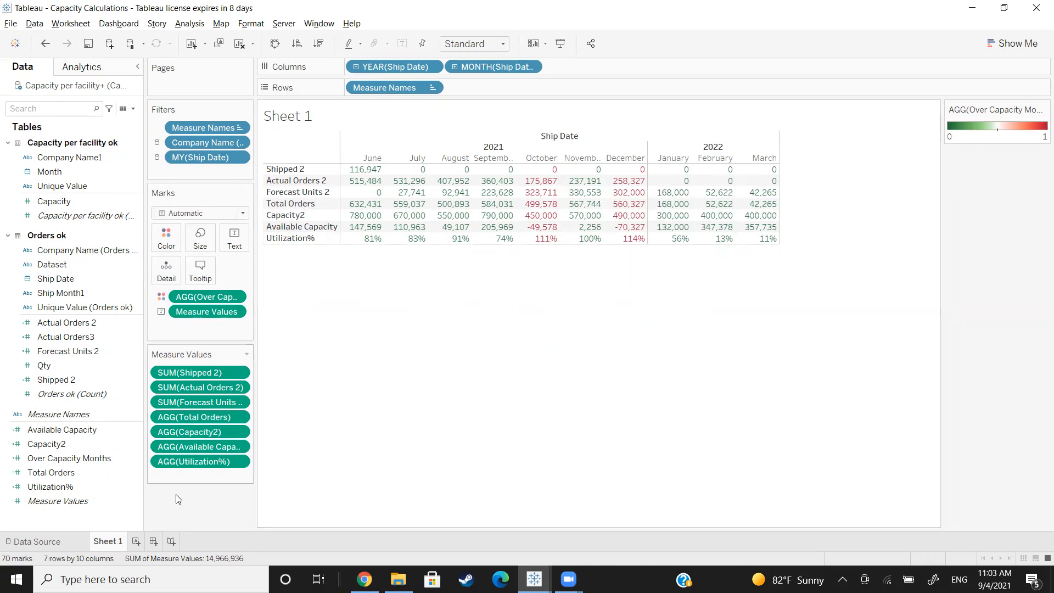
click(135, 541)
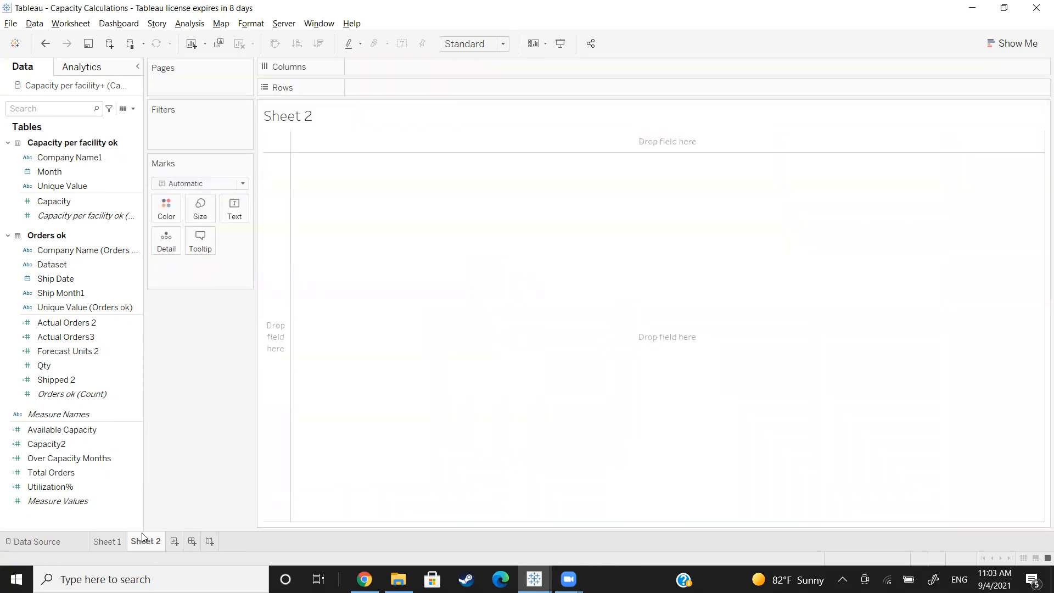